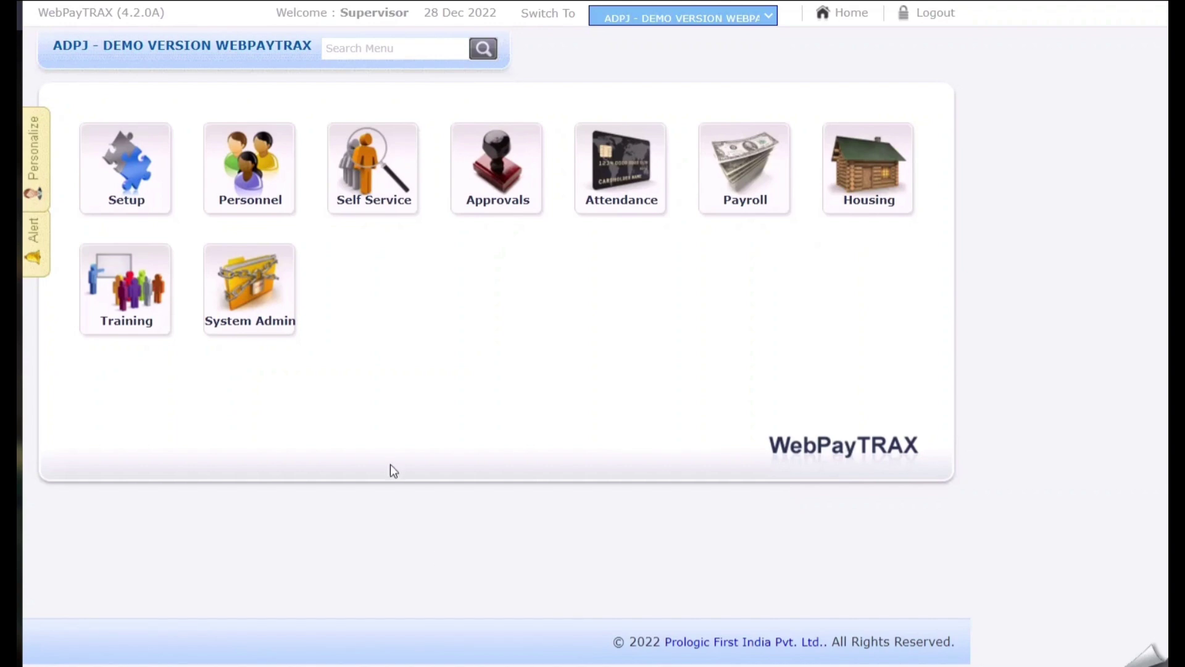
Open the Personnel module from the home screen tiles.
left_click(257, 210)
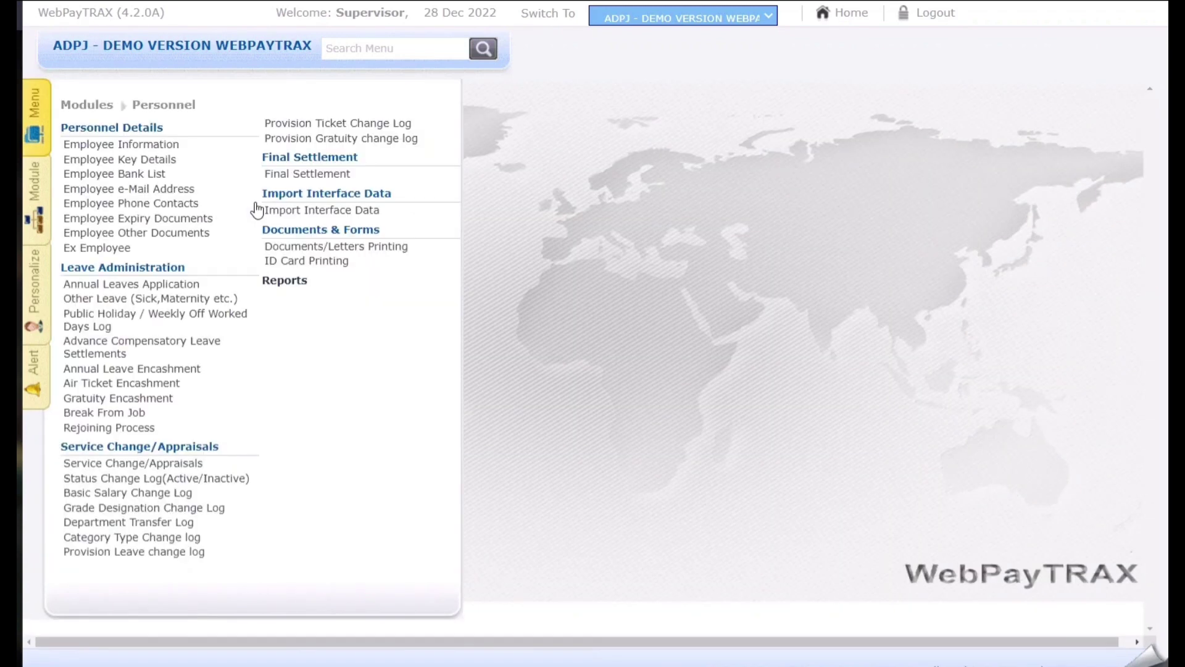
Start an End Of Contract final settlement for the Security employee who joined 21/07/2013.
left_click(304, 174)
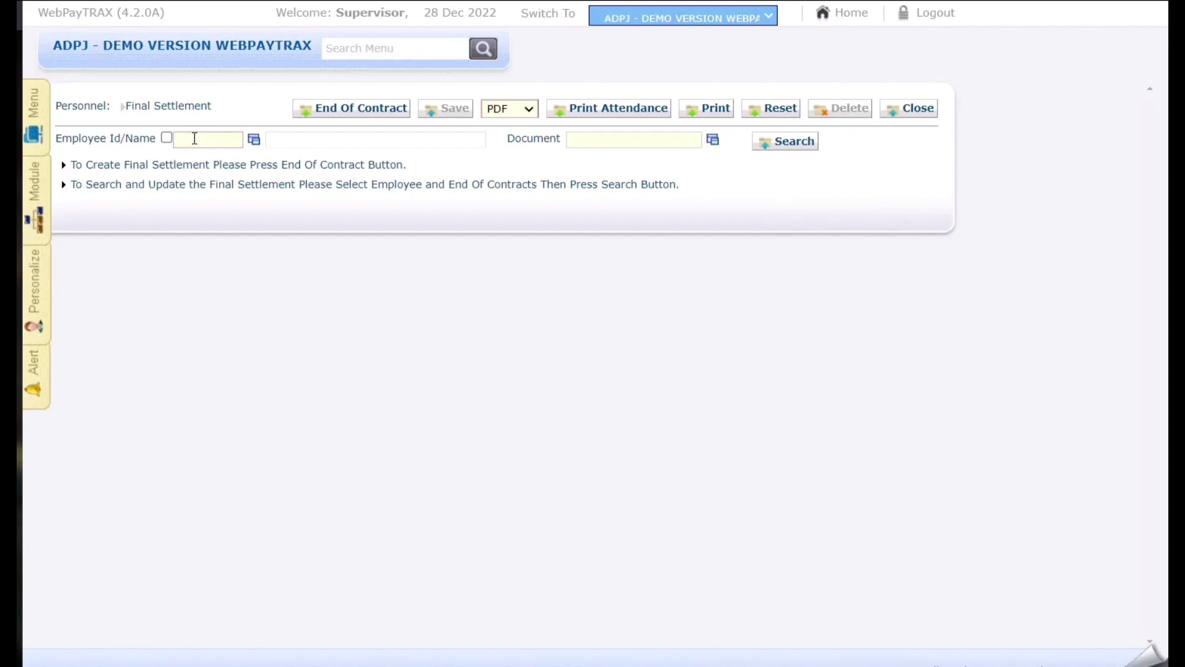
left_click(254, 142)
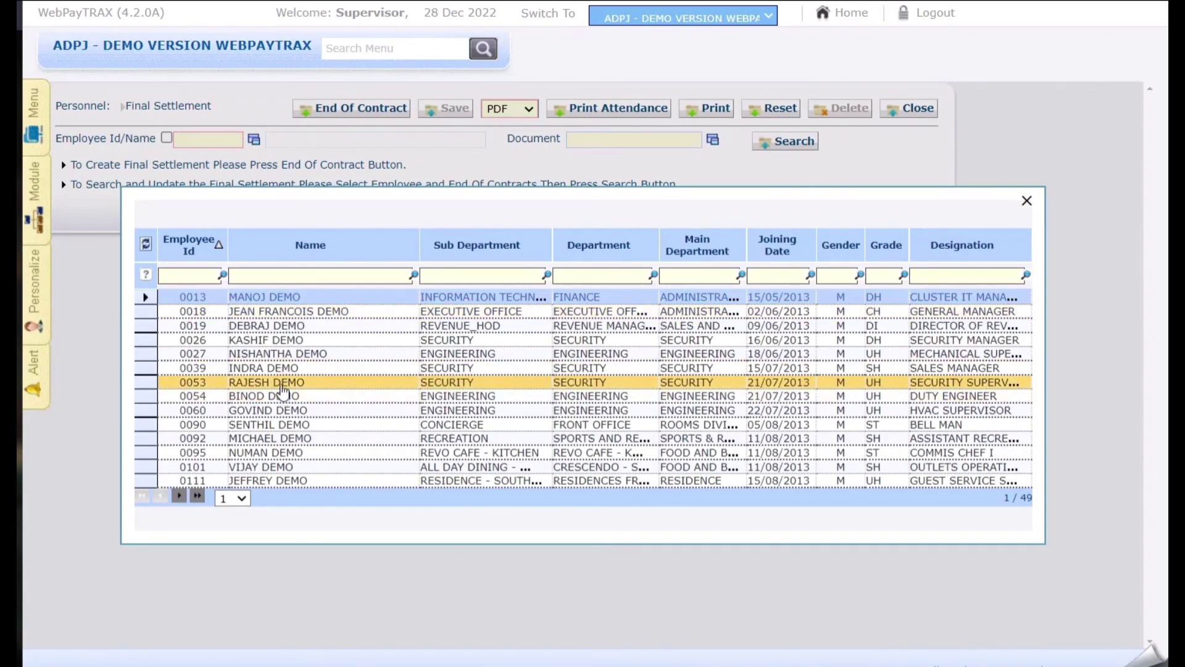
double_click(283, 389)
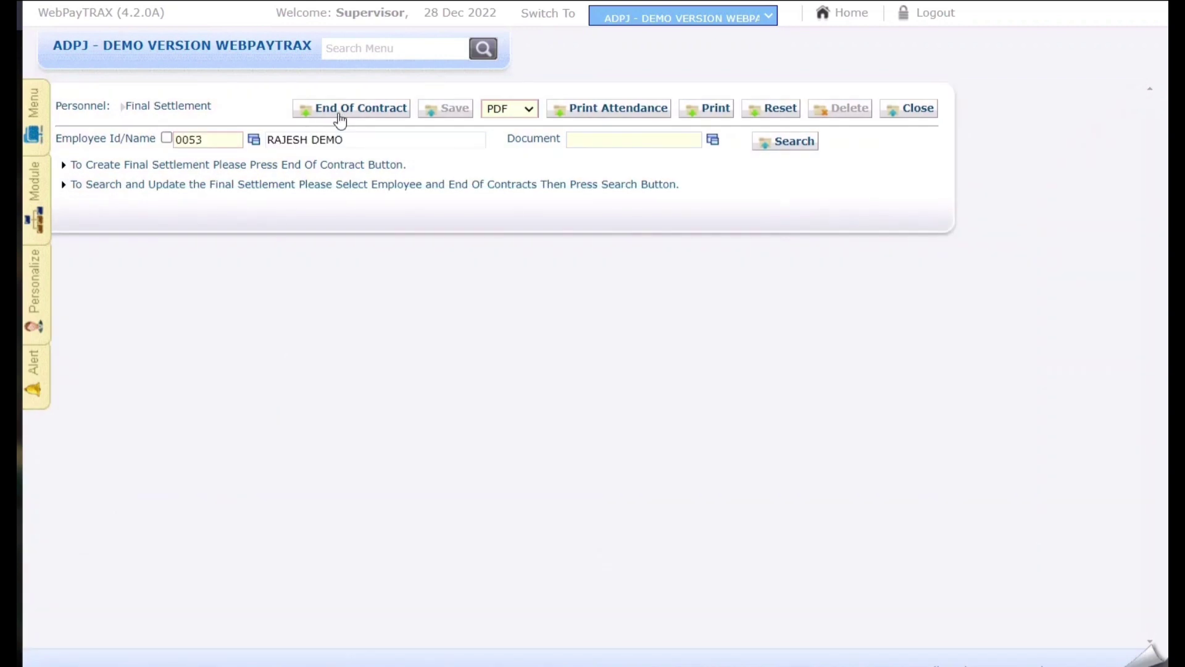
left_click(340, 111)
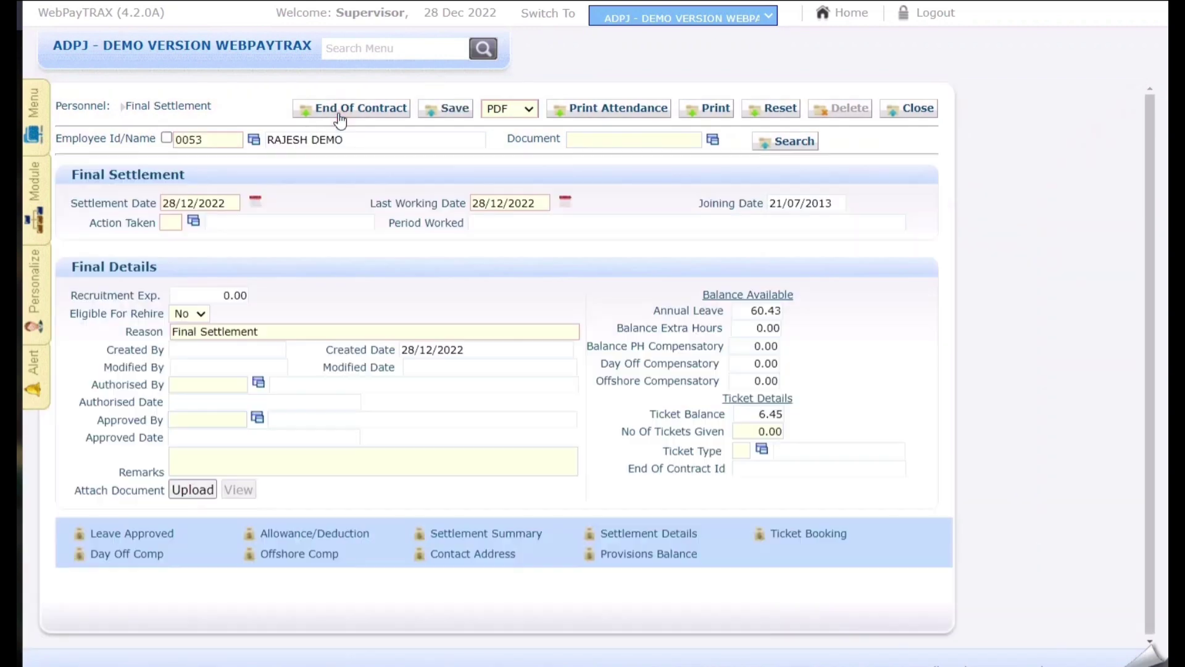
Set the settlement date to 17/01/2023 using the calendar.
left_click(256, 203)
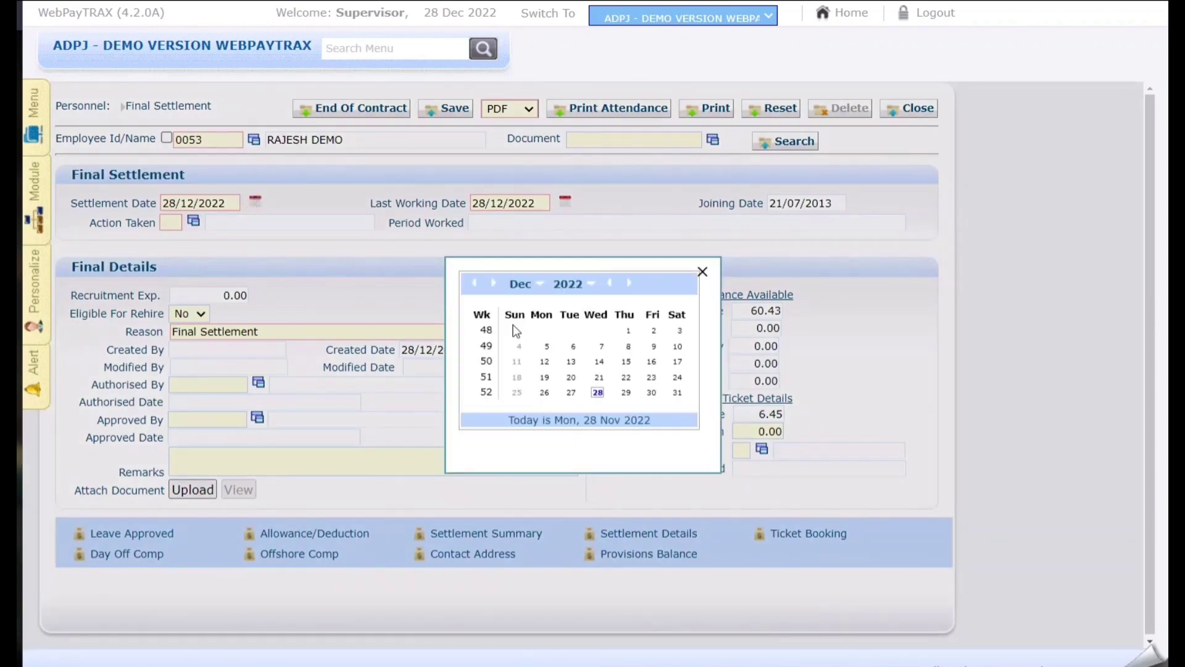
left_click(494, 283)
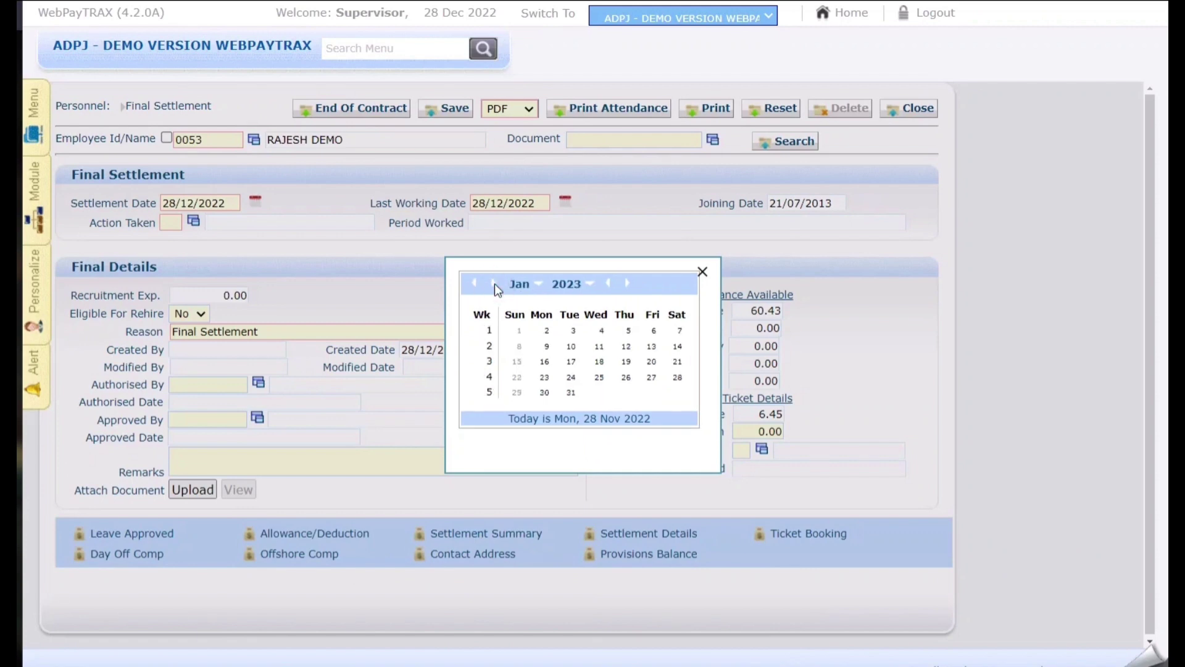
left_click(573, 362)
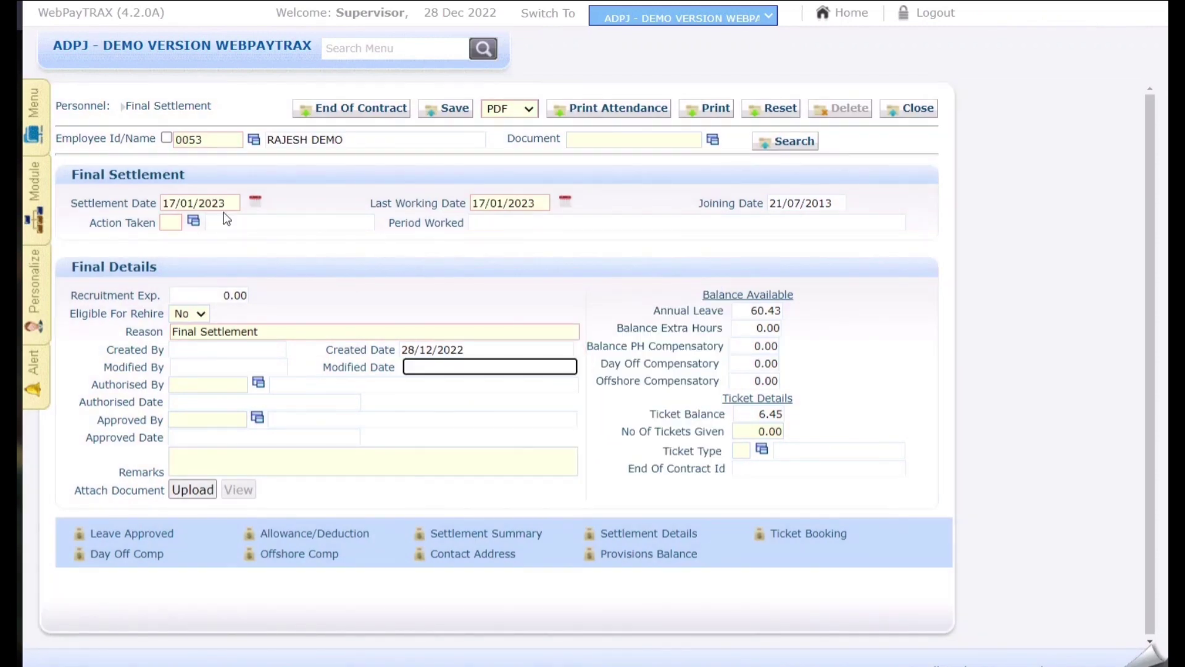
Record the action taken as 05 RESIGNED.
left_click(194, 222)
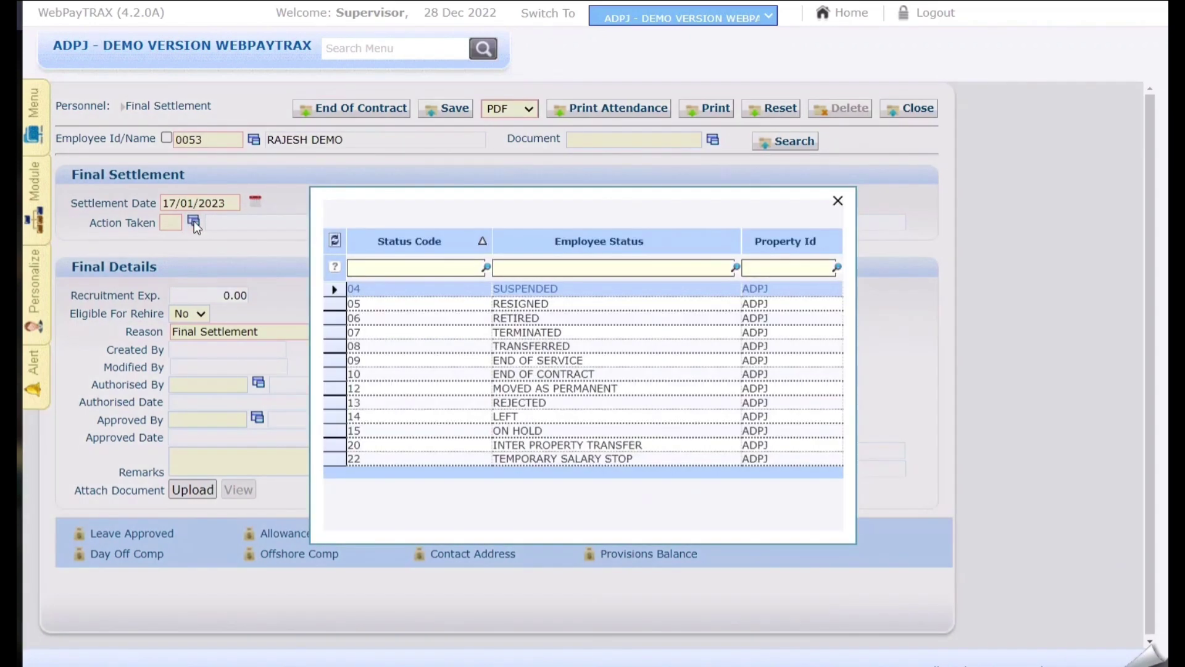
left_click(489, 311)
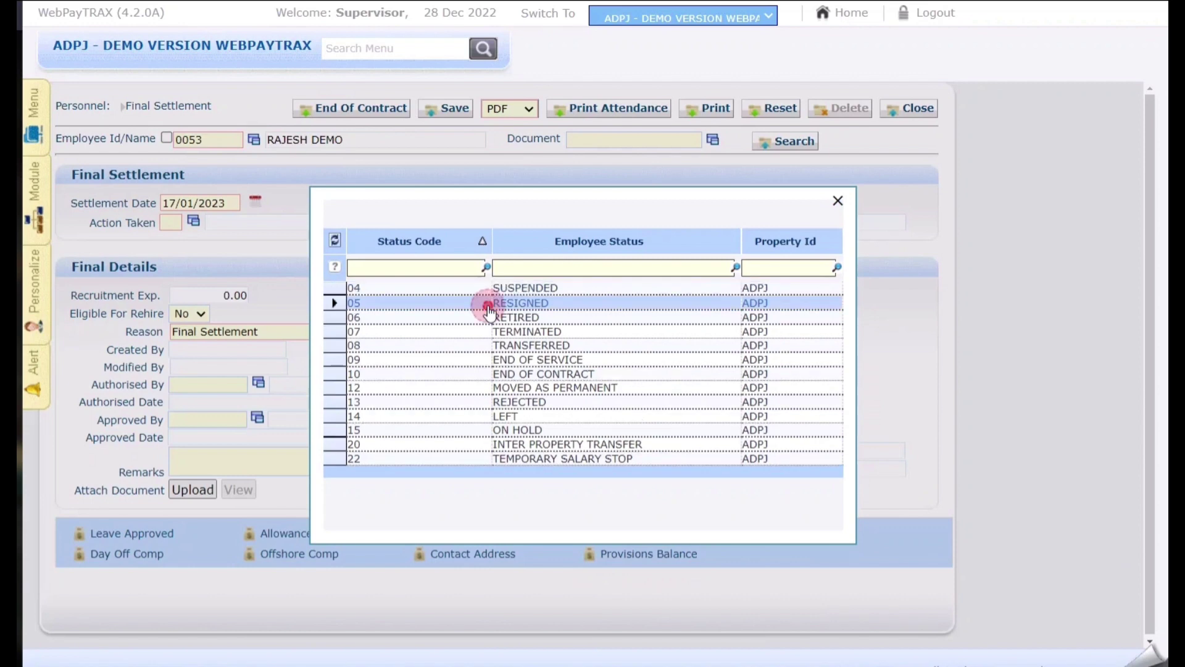
double_click(490, 312)
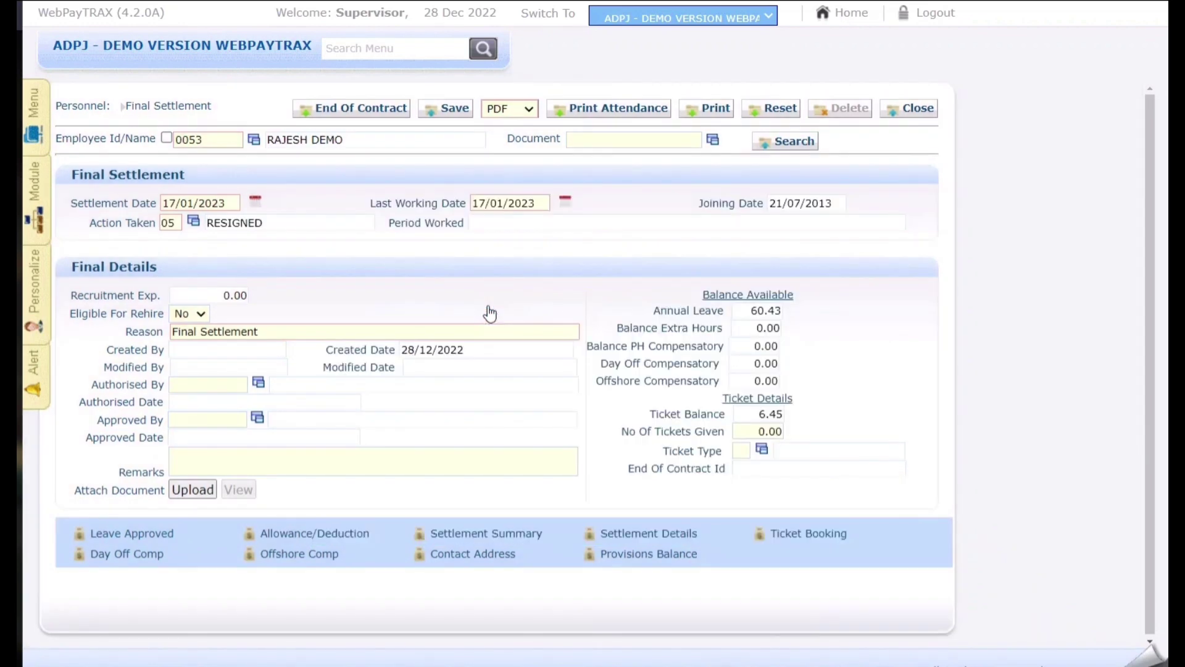
left_click(196, 315)
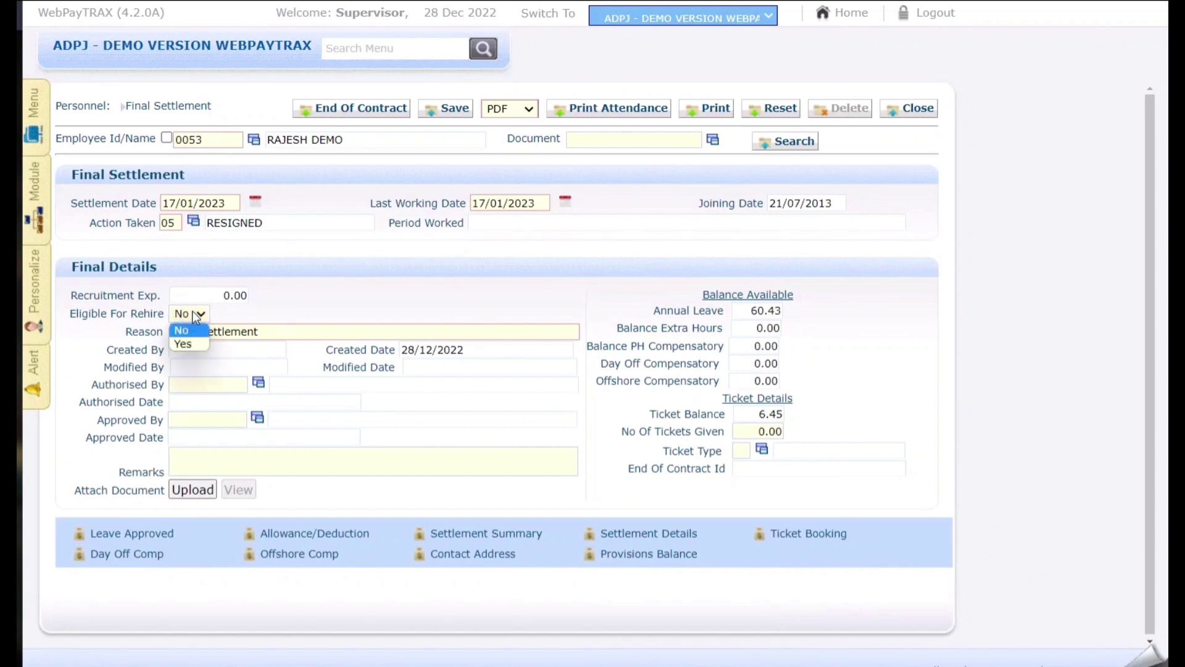
Set Eligible For Rehire to Yes, choose the authoriser and approver, and save the settlement.
left_click(191, 342)
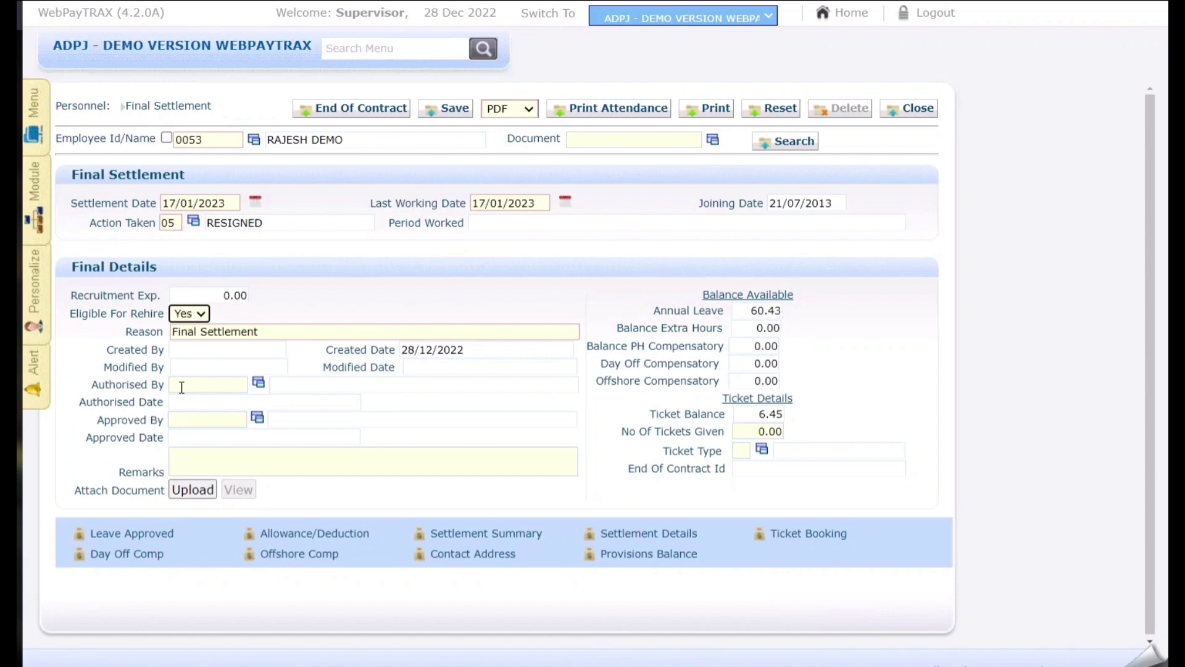
left_click(257, 385)
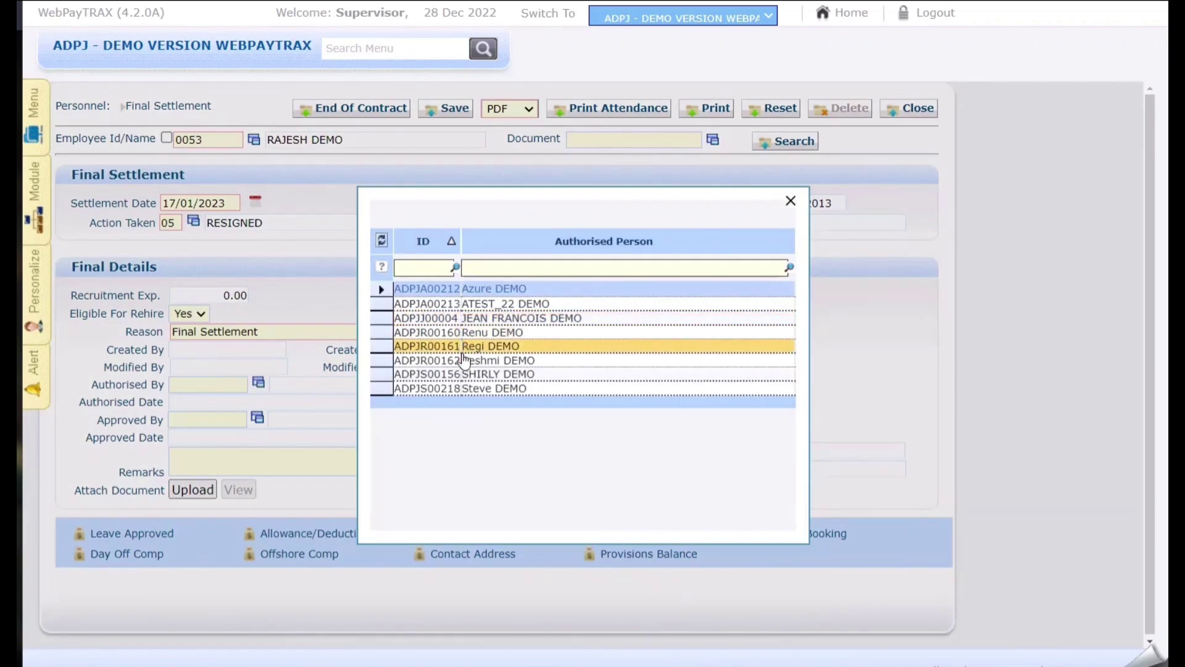
double_click(462, 360)
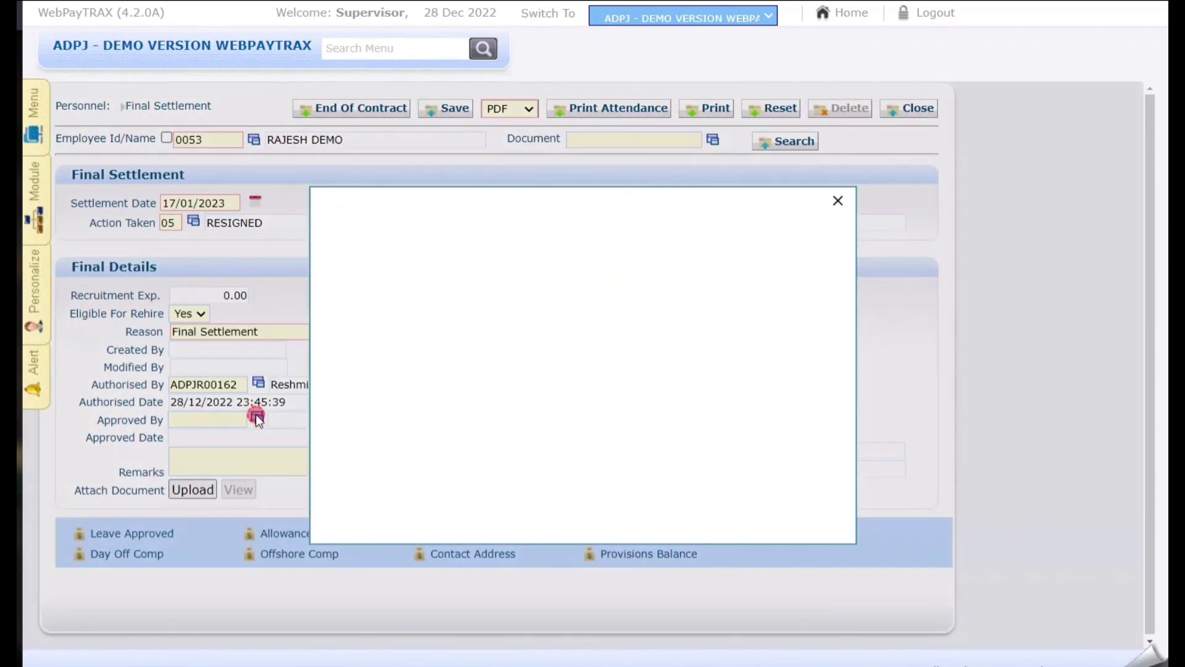
left_click(258, 418)
double_click(410, 292)
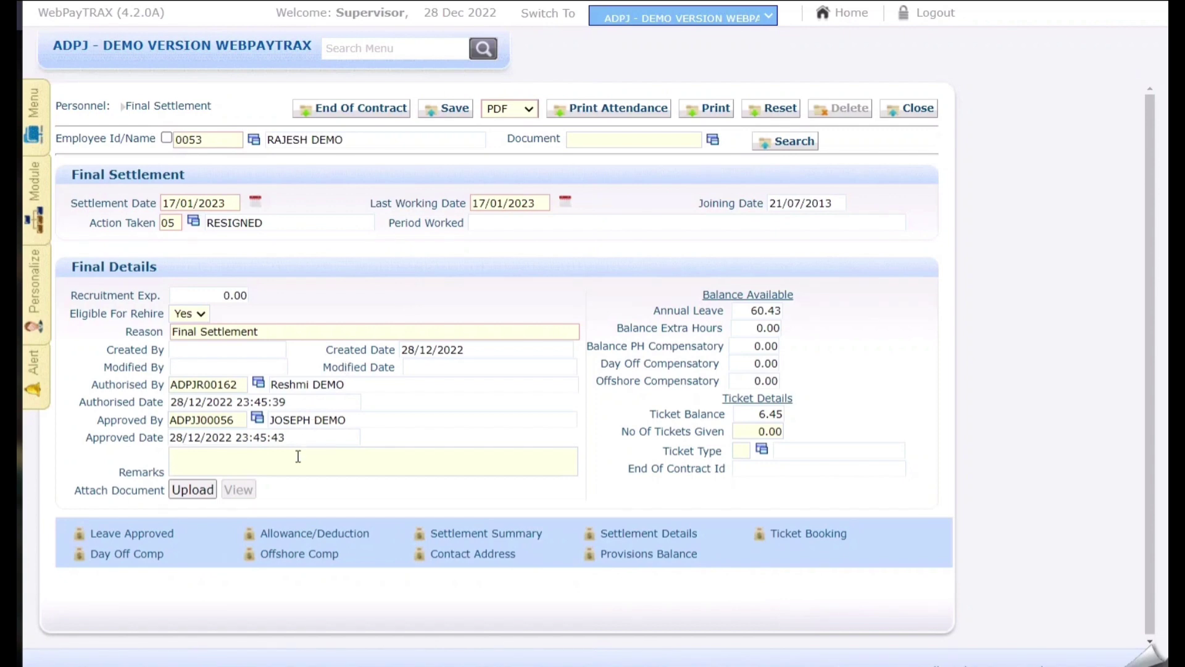
left_click(188, 485)
left_click(453, 114)
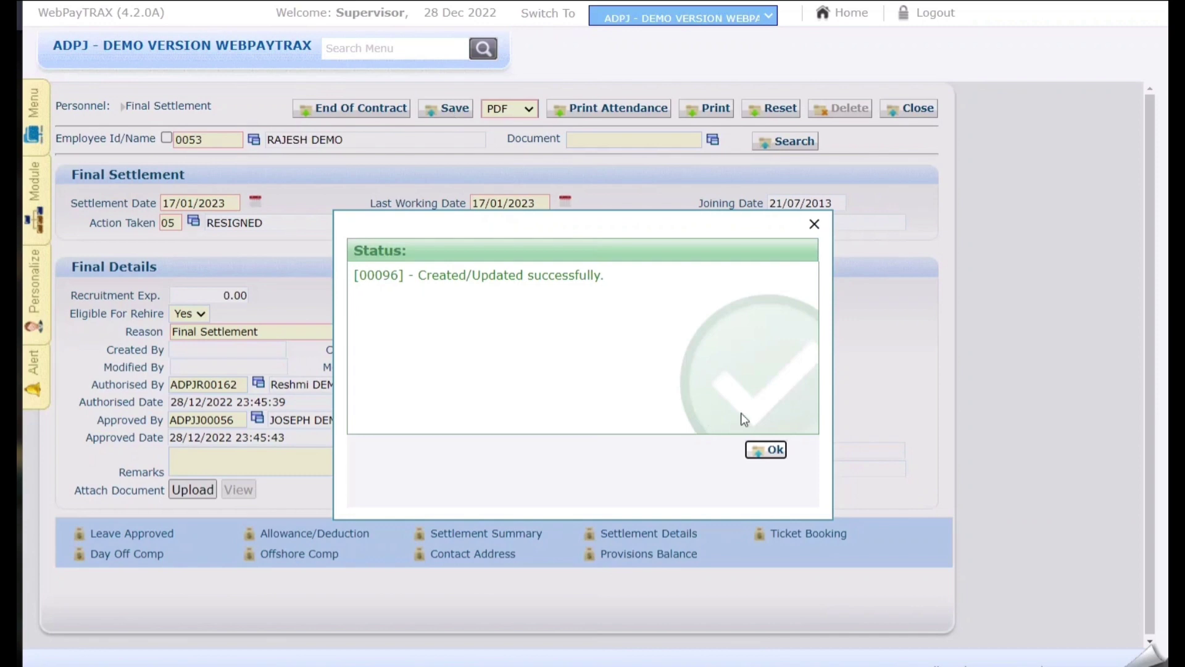
Approve and save the 62.07 days of paid annual leave.
left_click(768, 451)
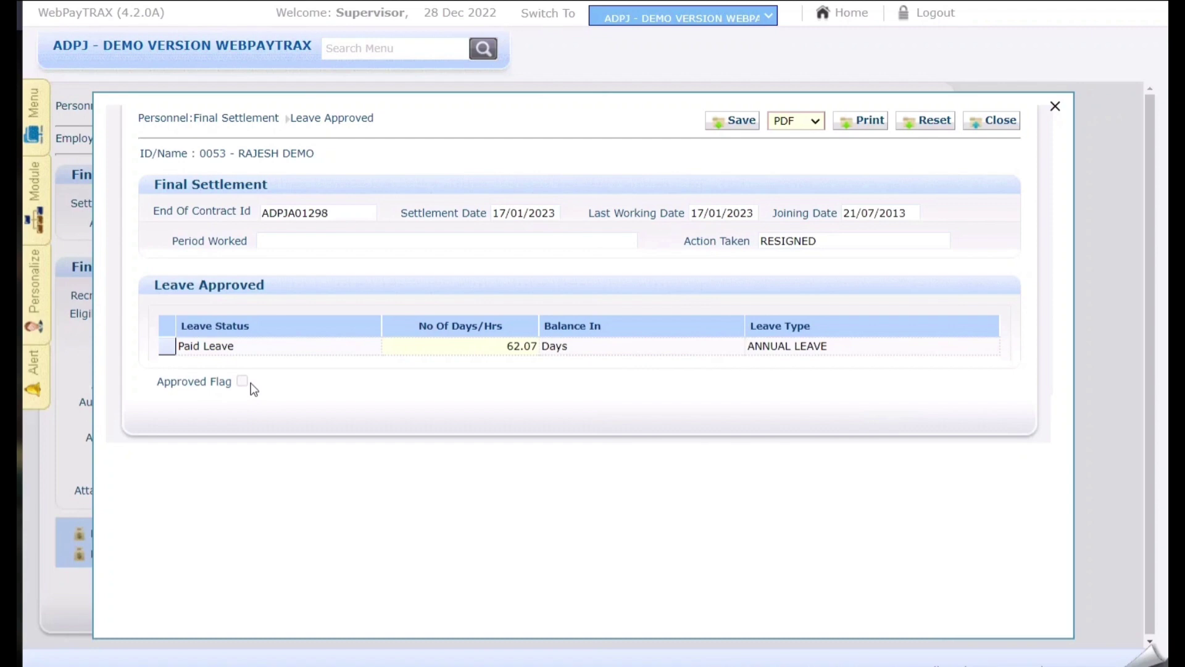
left_click(505, 341)
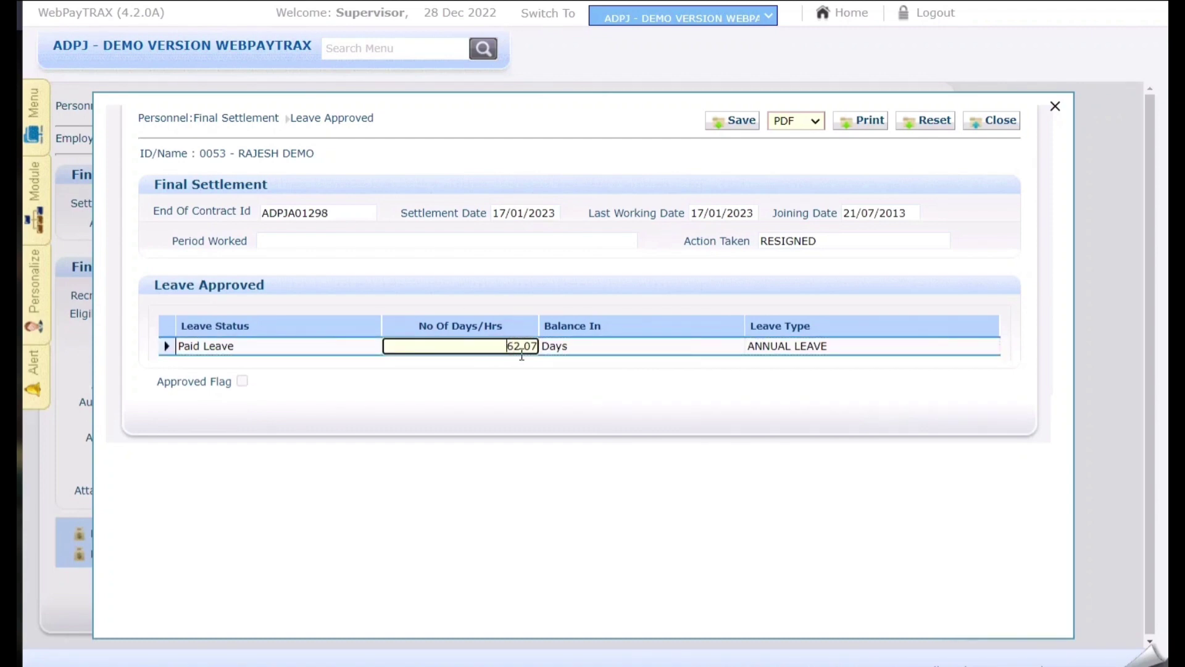
left_click(733, 123)
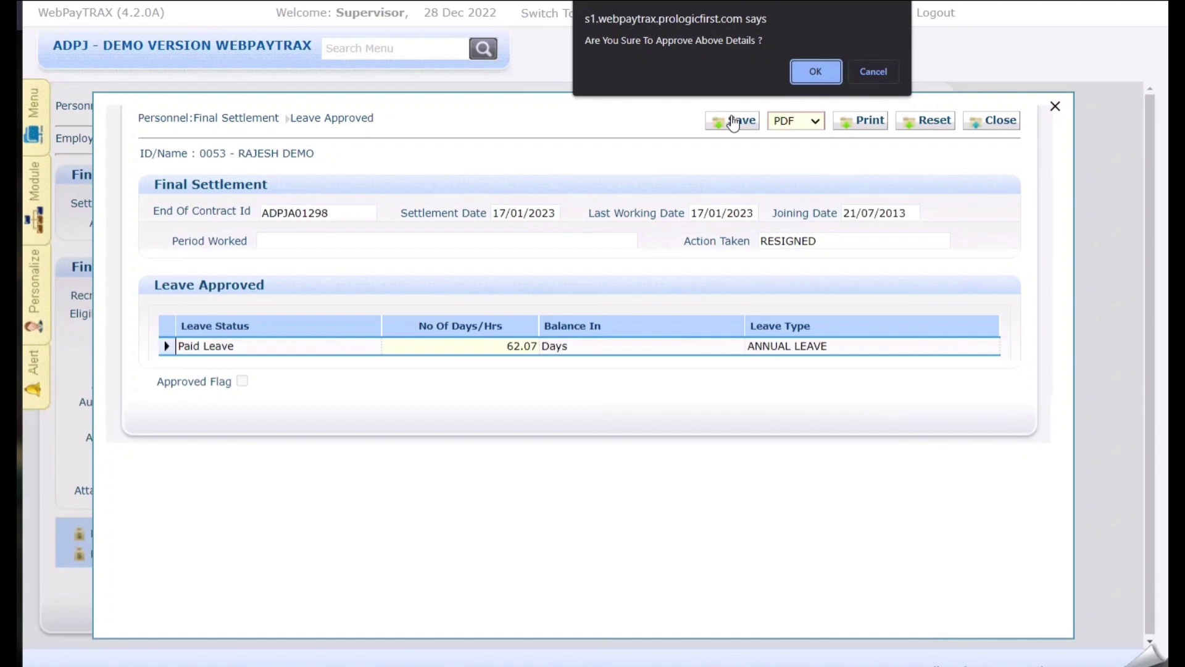
left_click(832, 73)
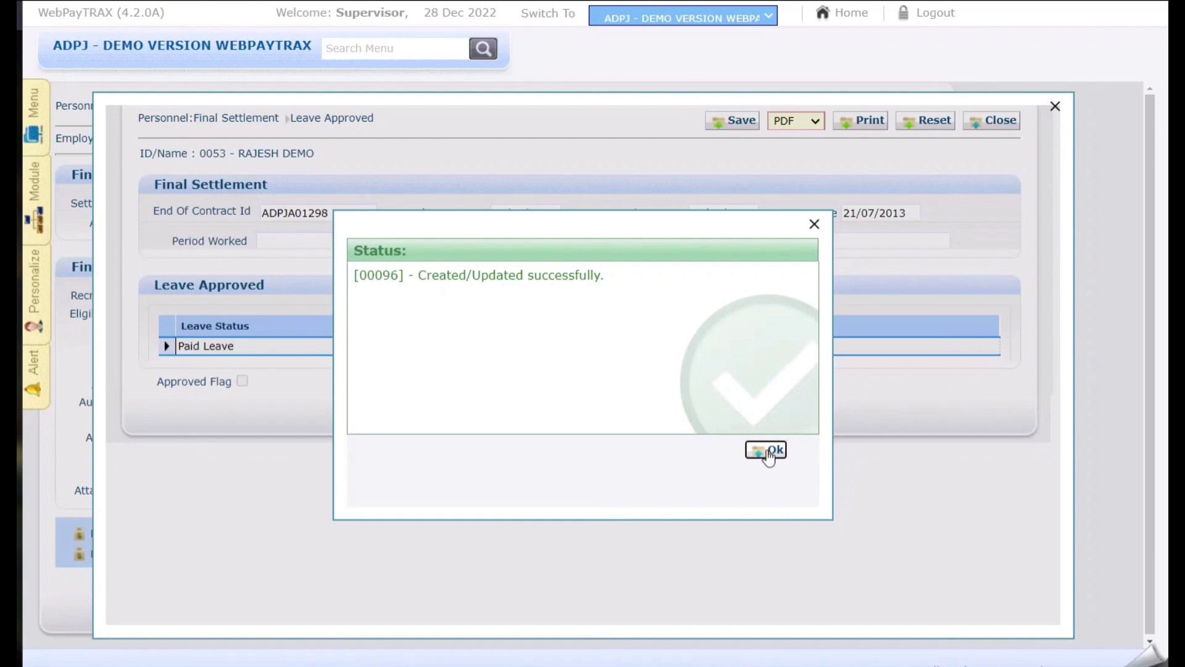
left_click(767, 449)
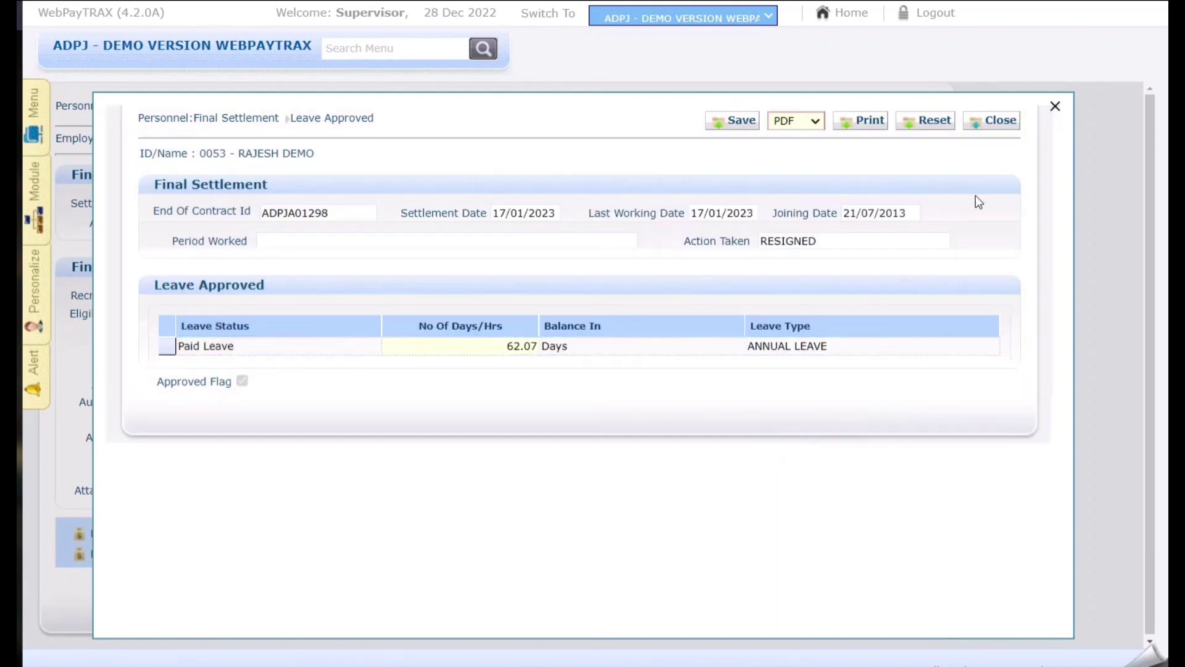
left_click(1006, 121)
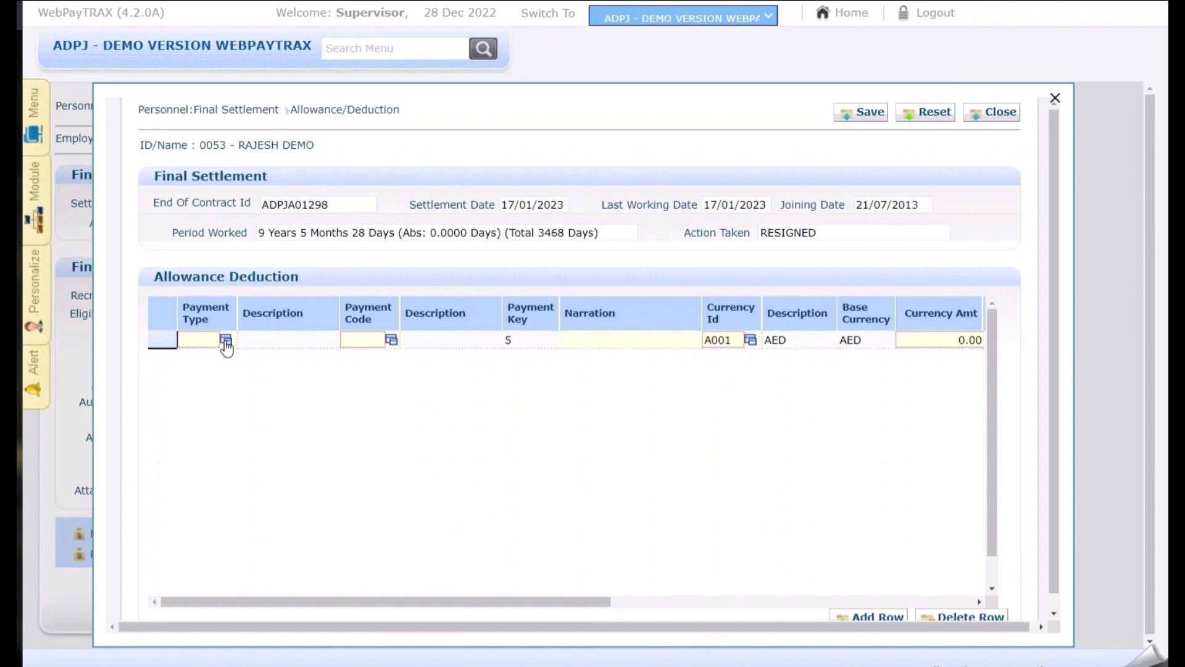
Add and save a 200.00 AED deduction with type D and code D110 FINAL SETTLEMENT.
left_click(226, 341)
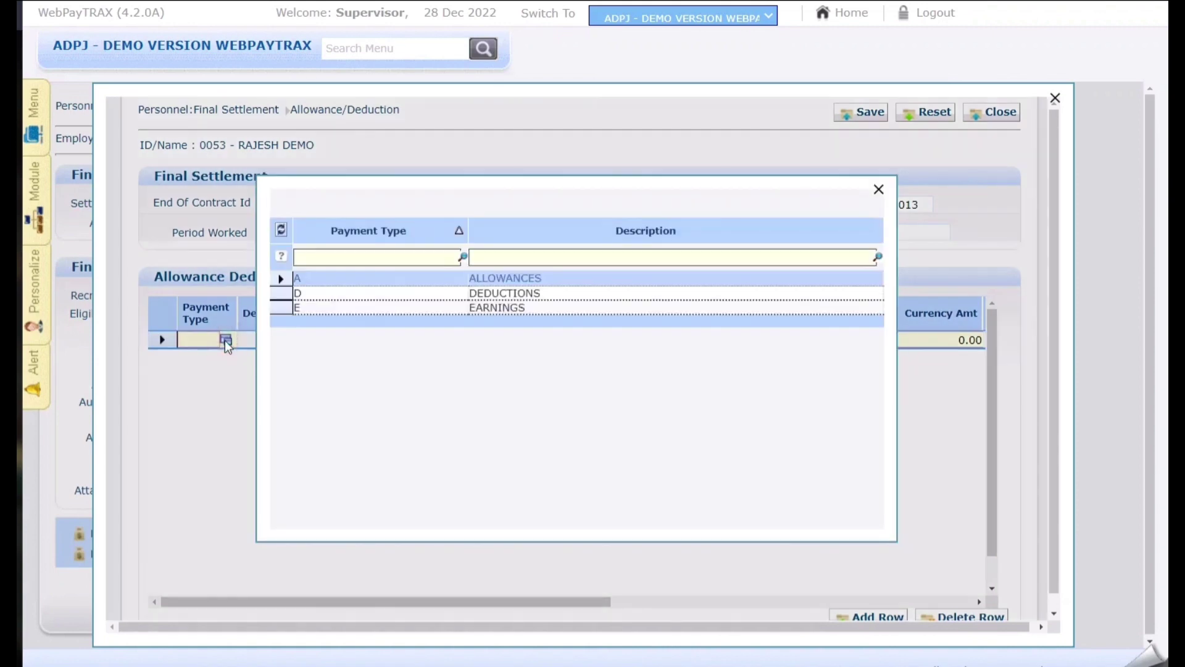
double_click(428, 293)
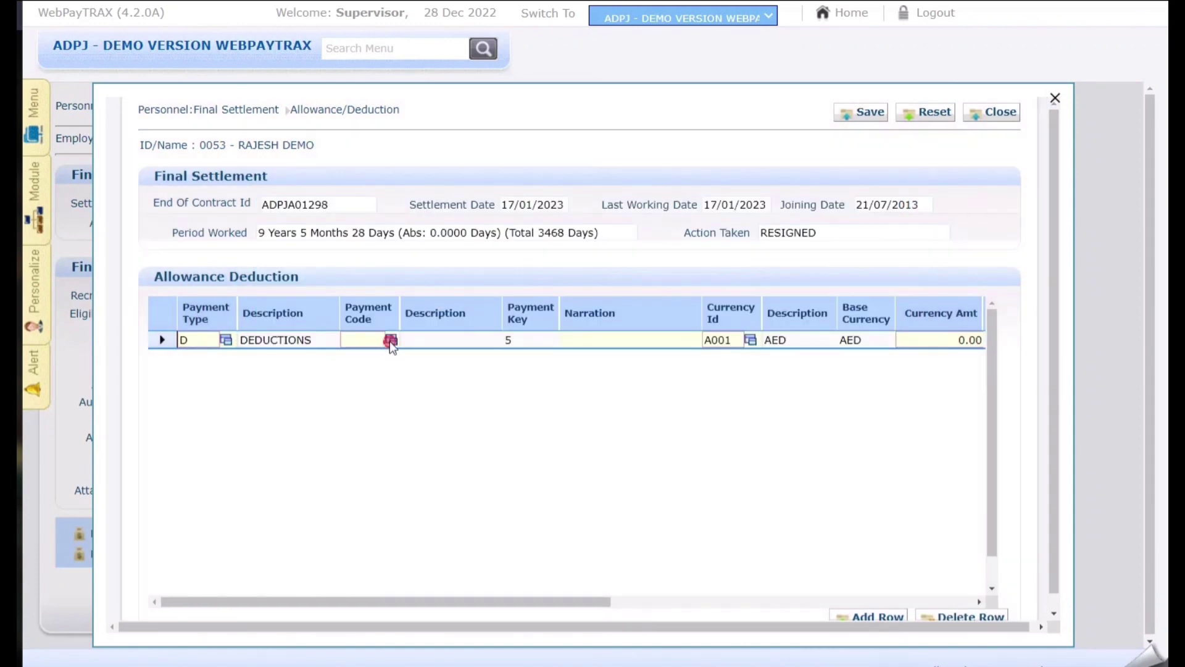
left_click(390, 341)
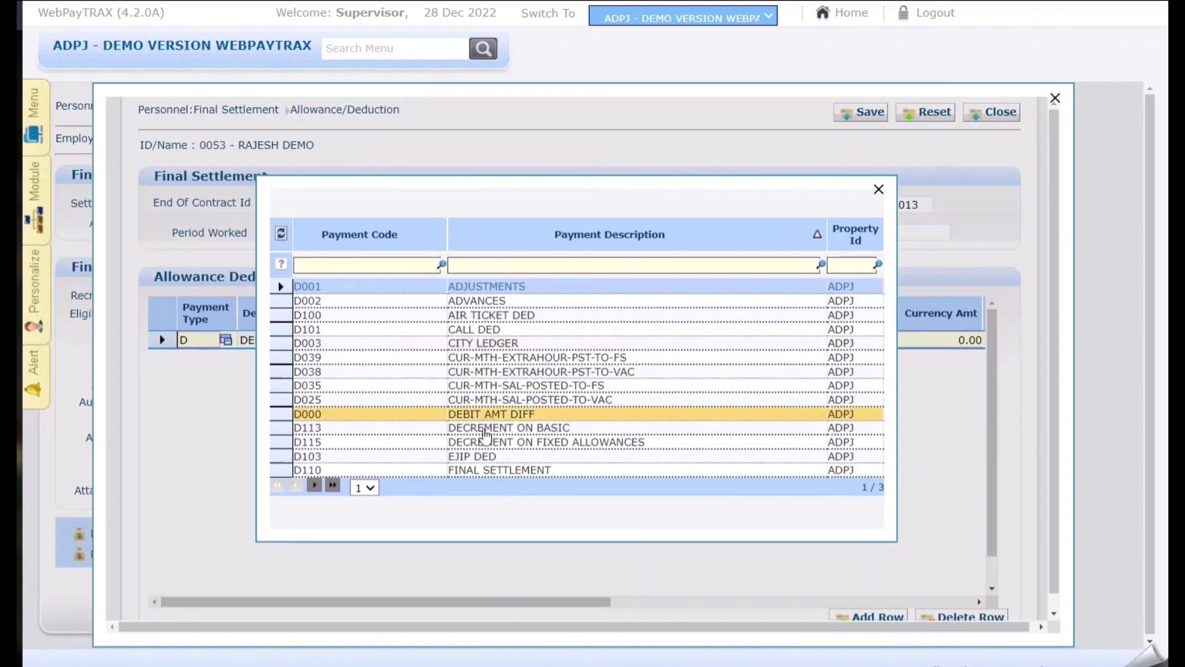
double_click(480, 471)
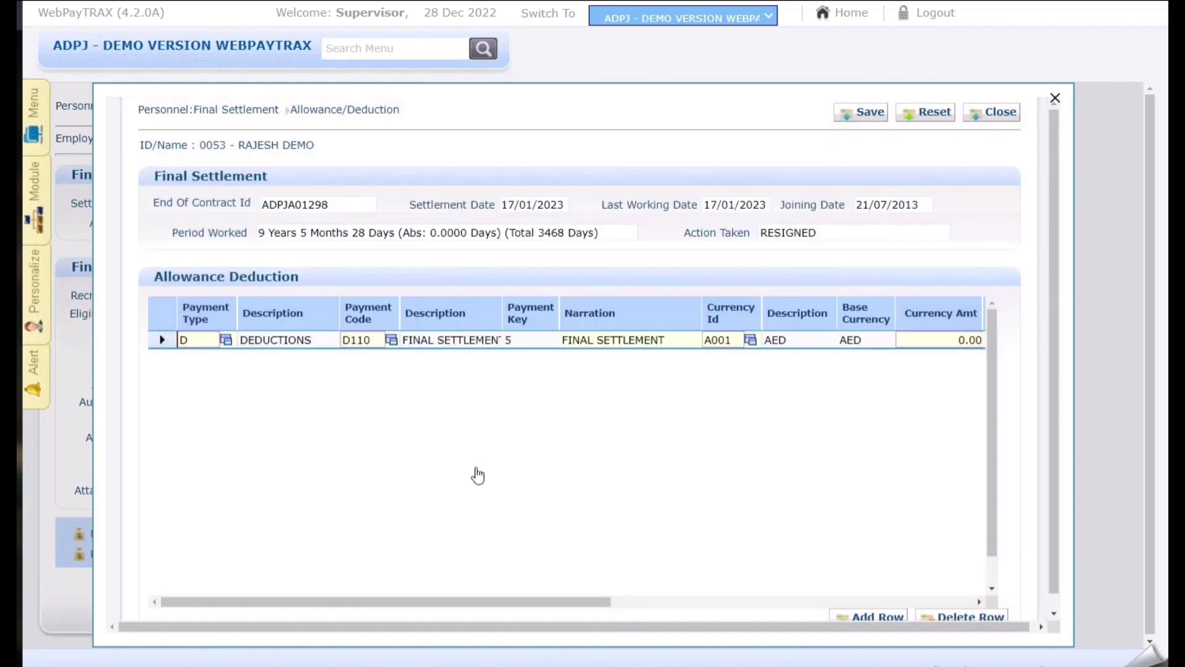
left_click(938, 341)
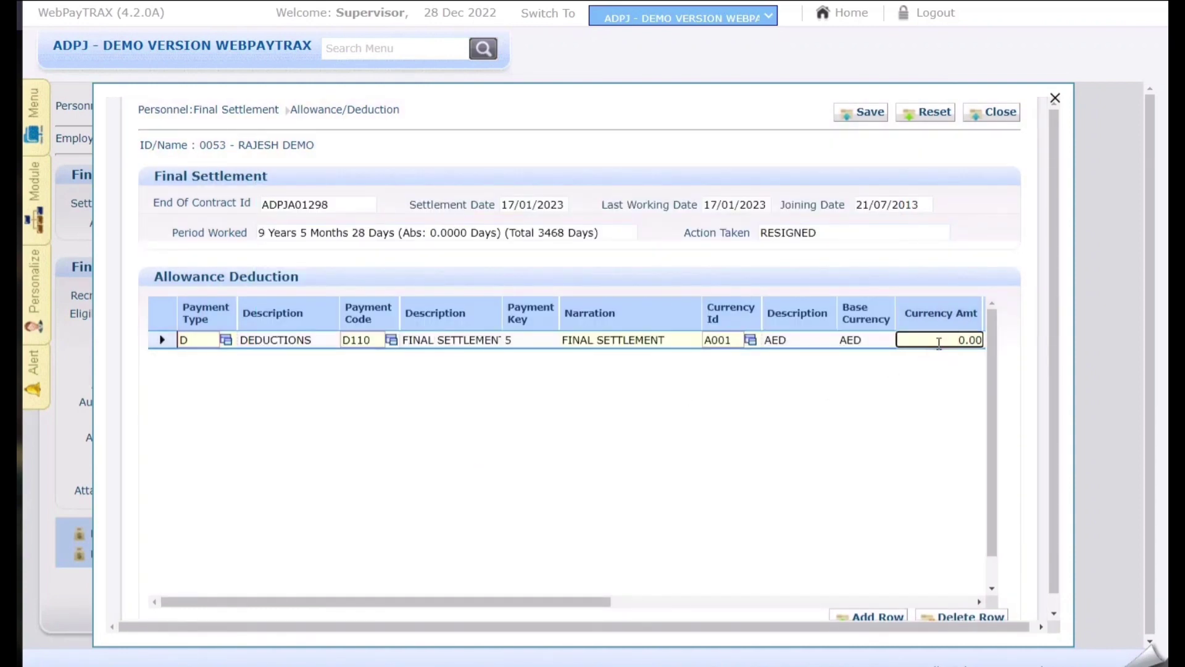
type("20")
left_click(868, 114)
left_click(760, 443)
left_click(992, 114)
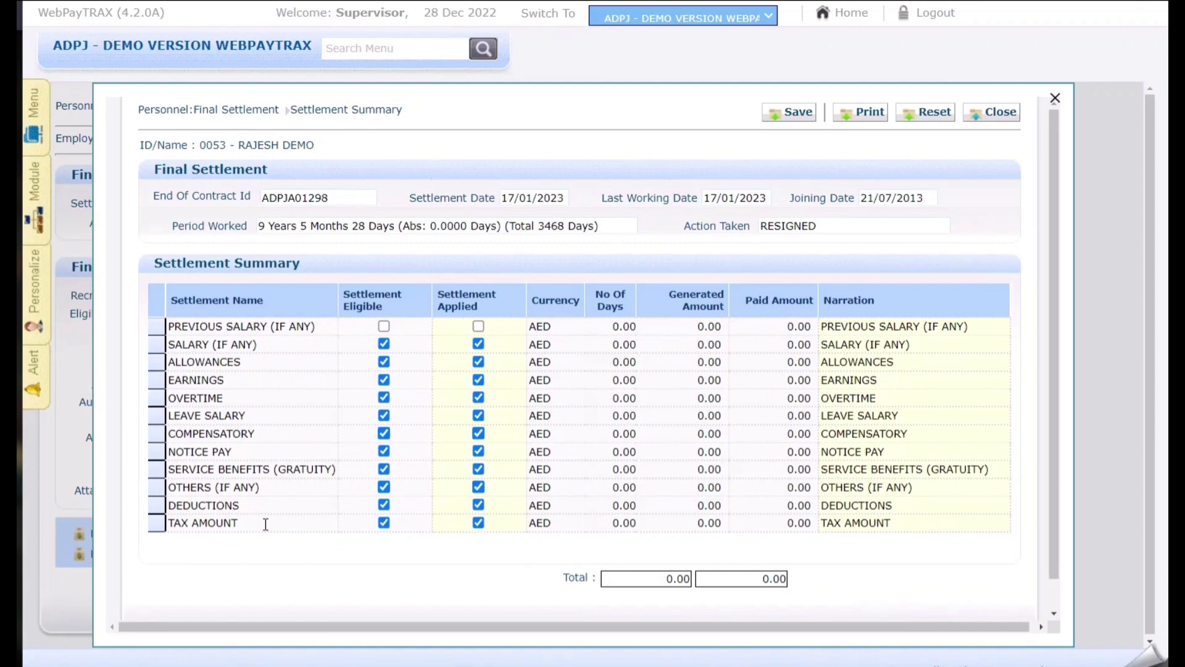
Untick Settlement Eligible for TAX AMOUNT and save the summary, totalling 37,496.95 AED.
left_click(384, 524)
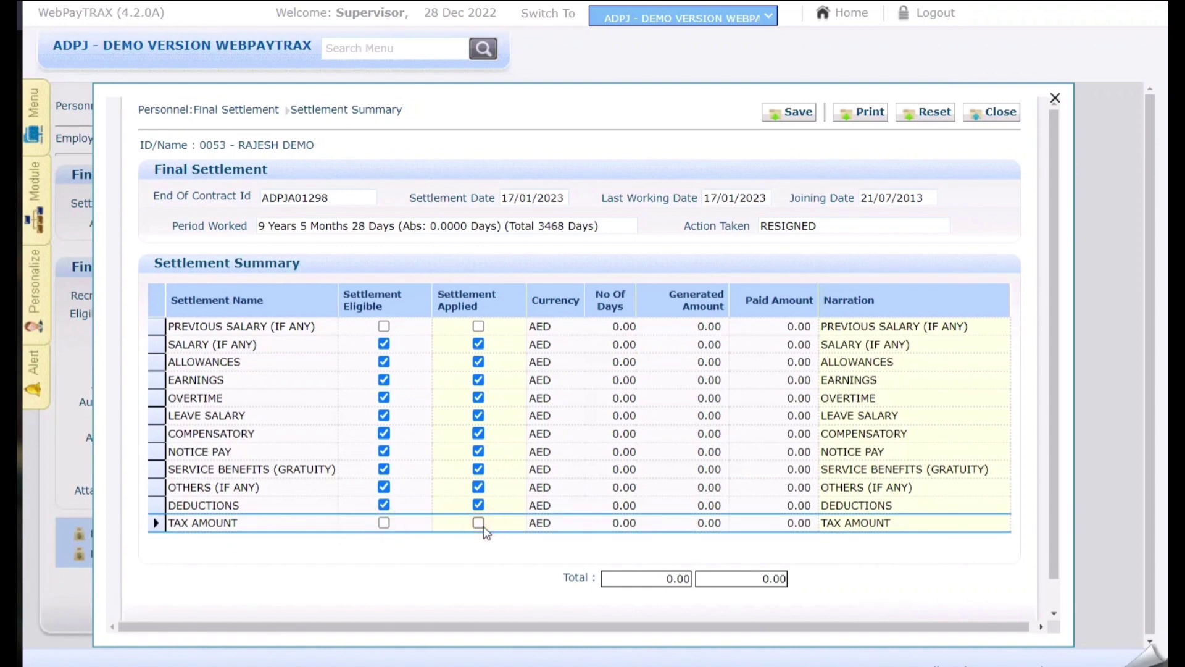
left_click(801, 118)
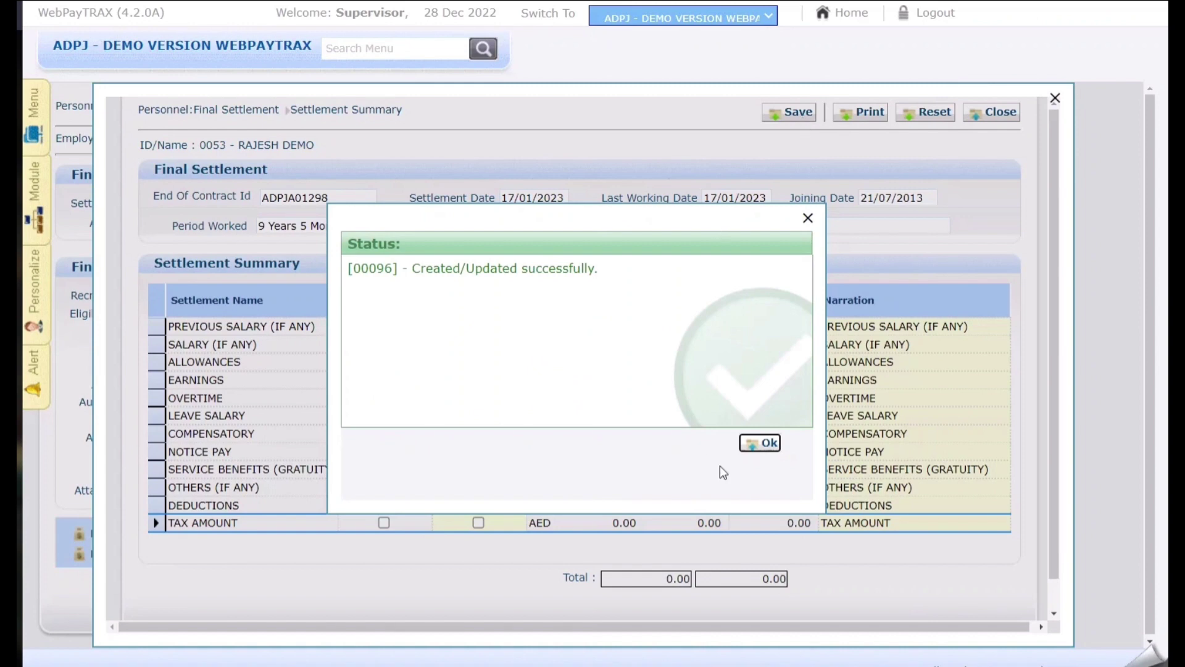
left_click(759, 444)
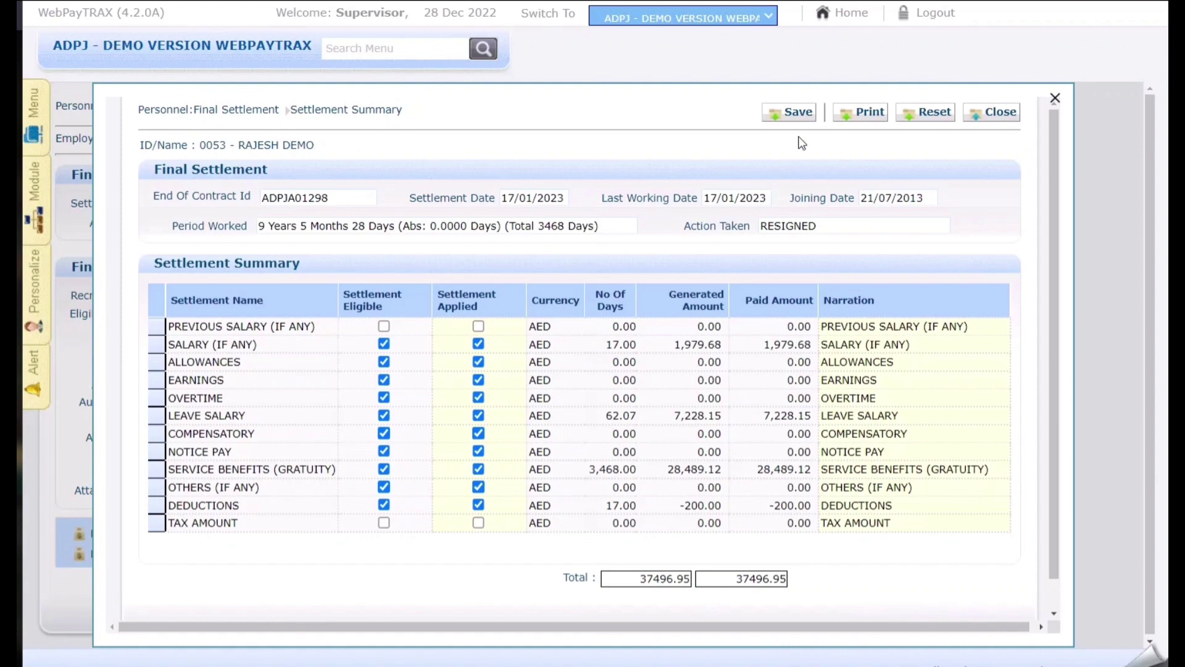
left_click(1010, 125)
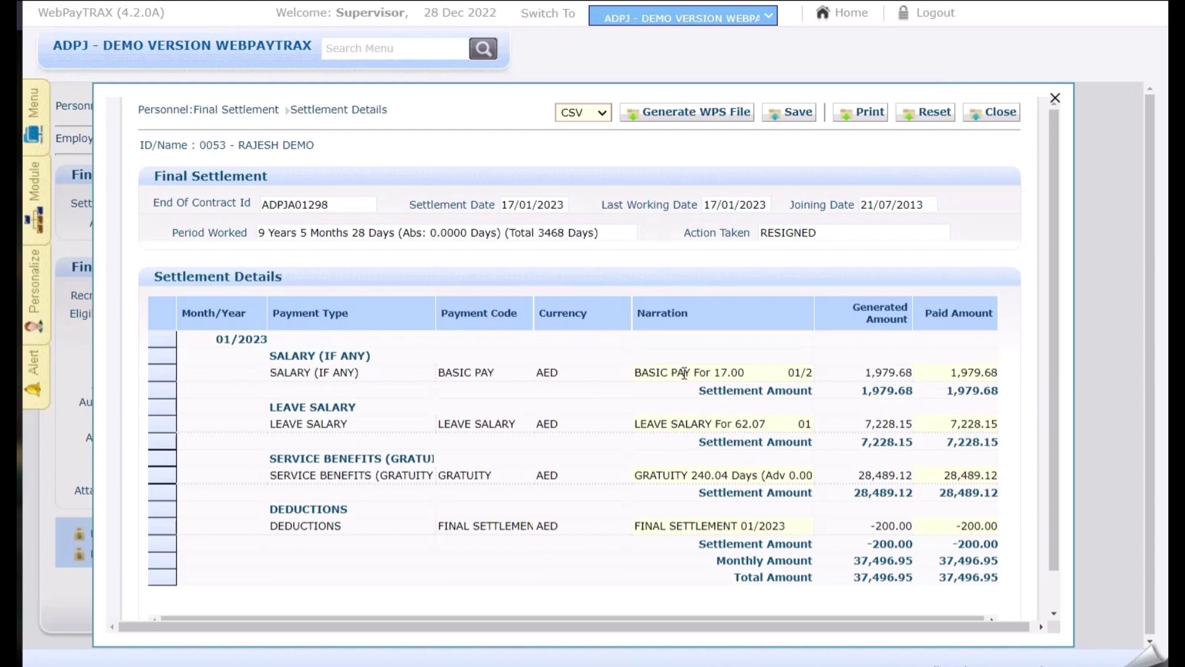
Review the Settlement Details rows, including basic pay 1,979.68, and save the 37,496.95 total.
left_click(684, 373)
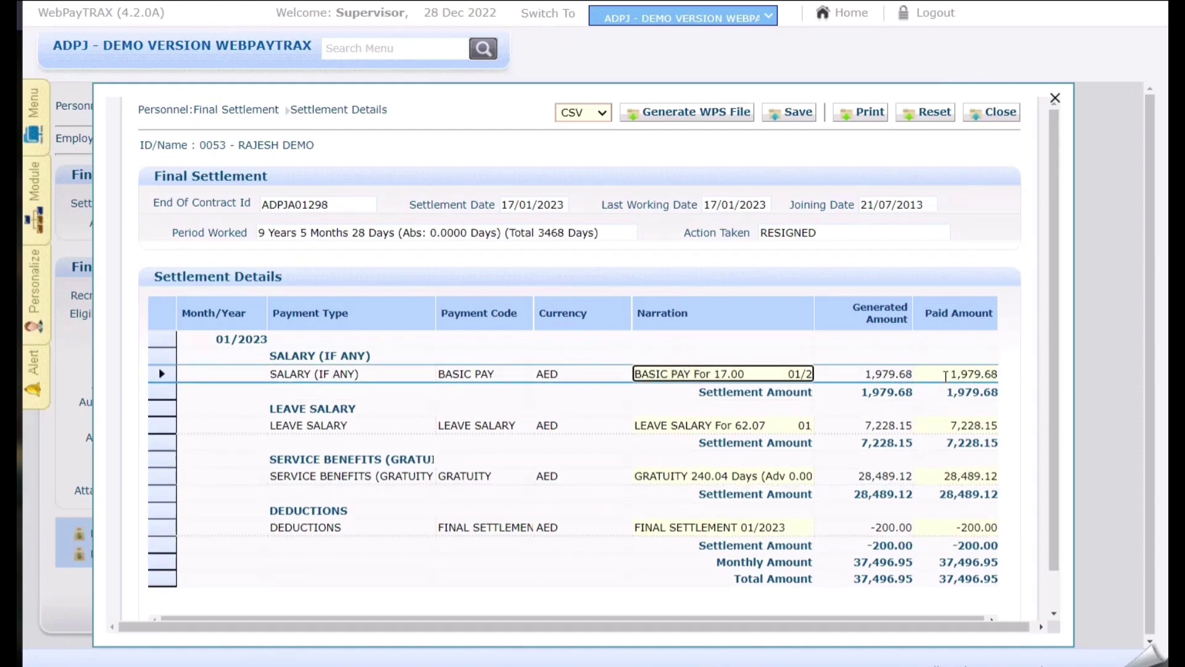
left_click(961, 374)
left_click_drag(1055, 379, 1053, 441)
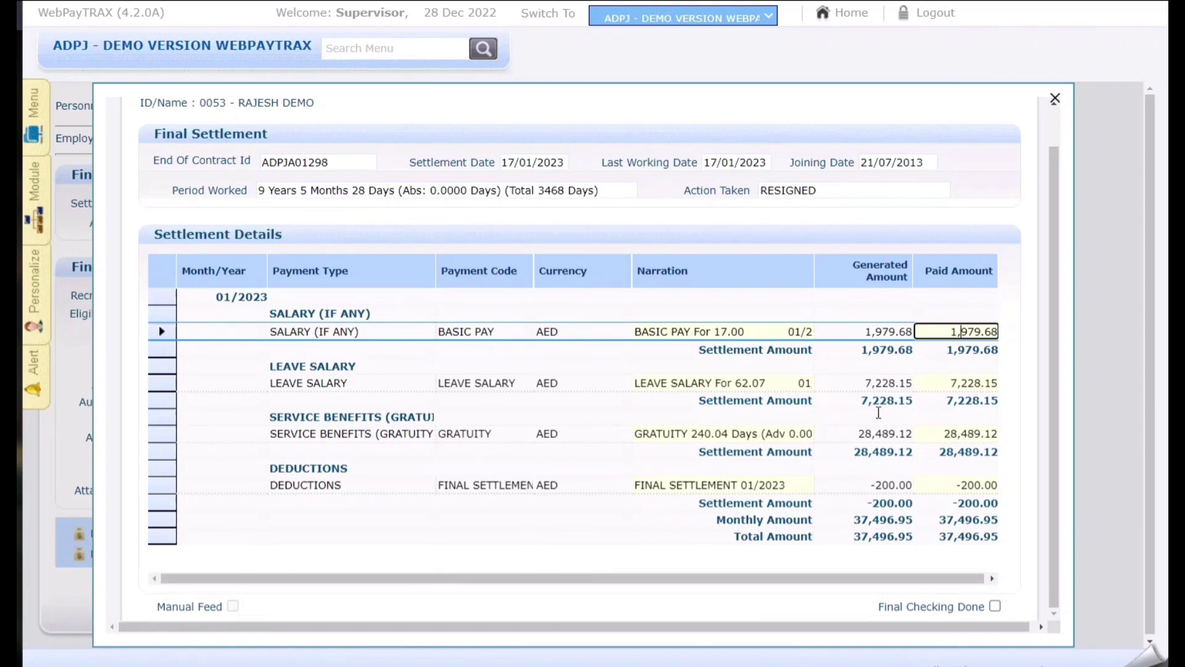
left_click_drag(1056, 386, 1056, 349)
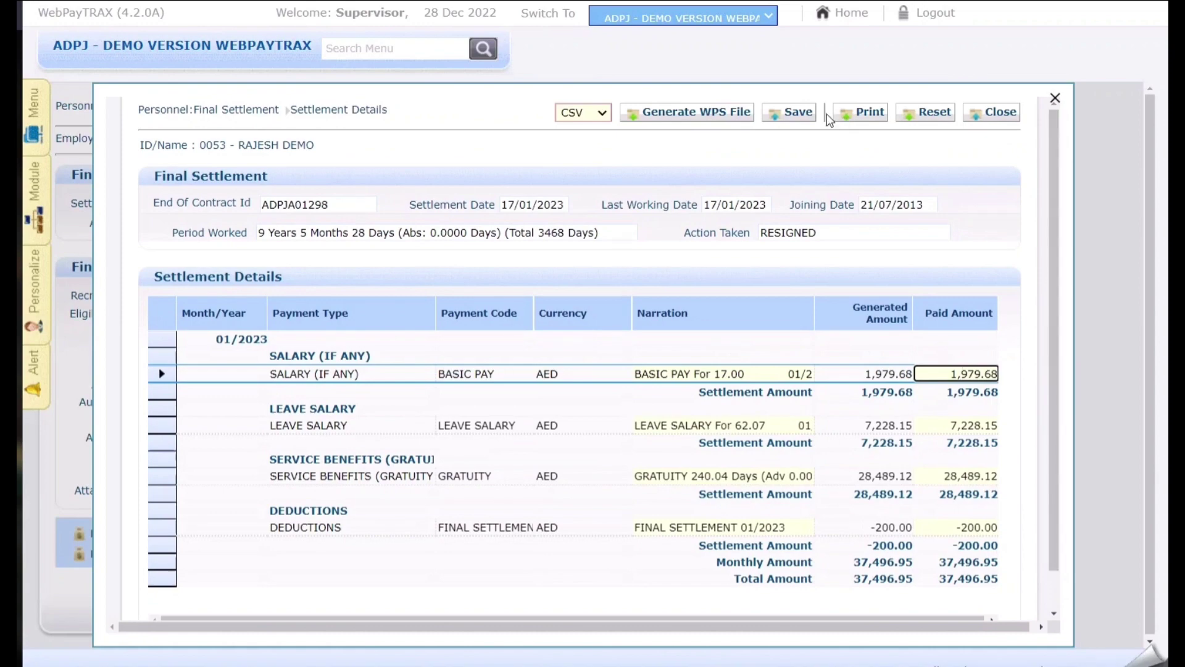
left_click(802, 116)
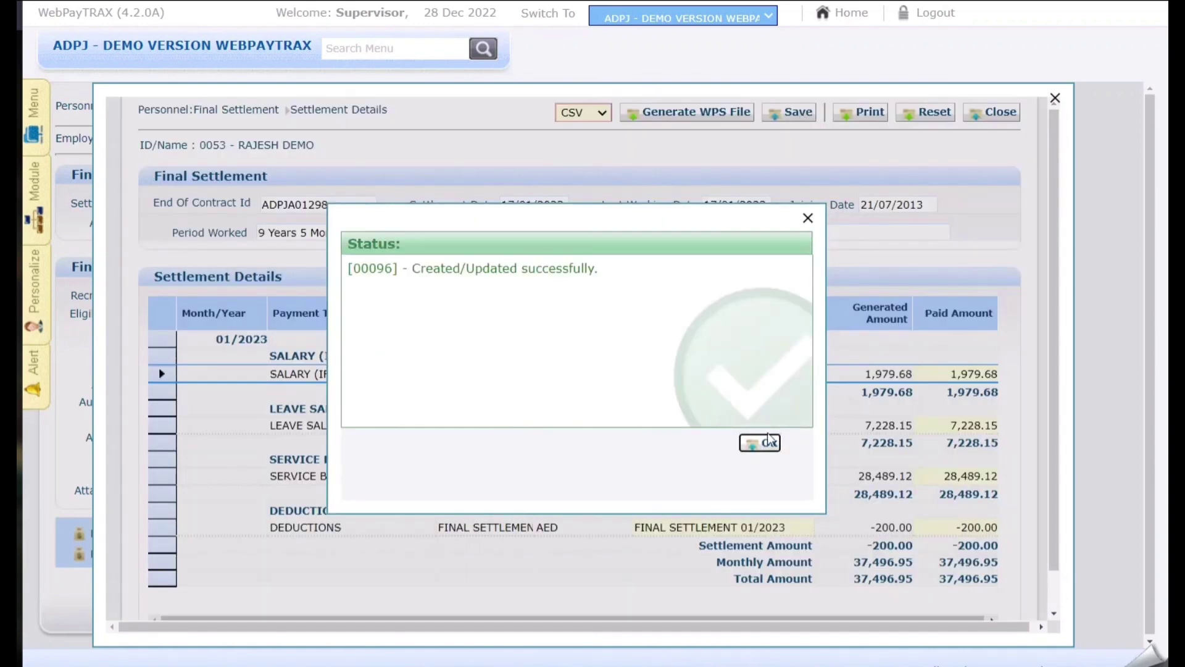
left_click(759, 442)
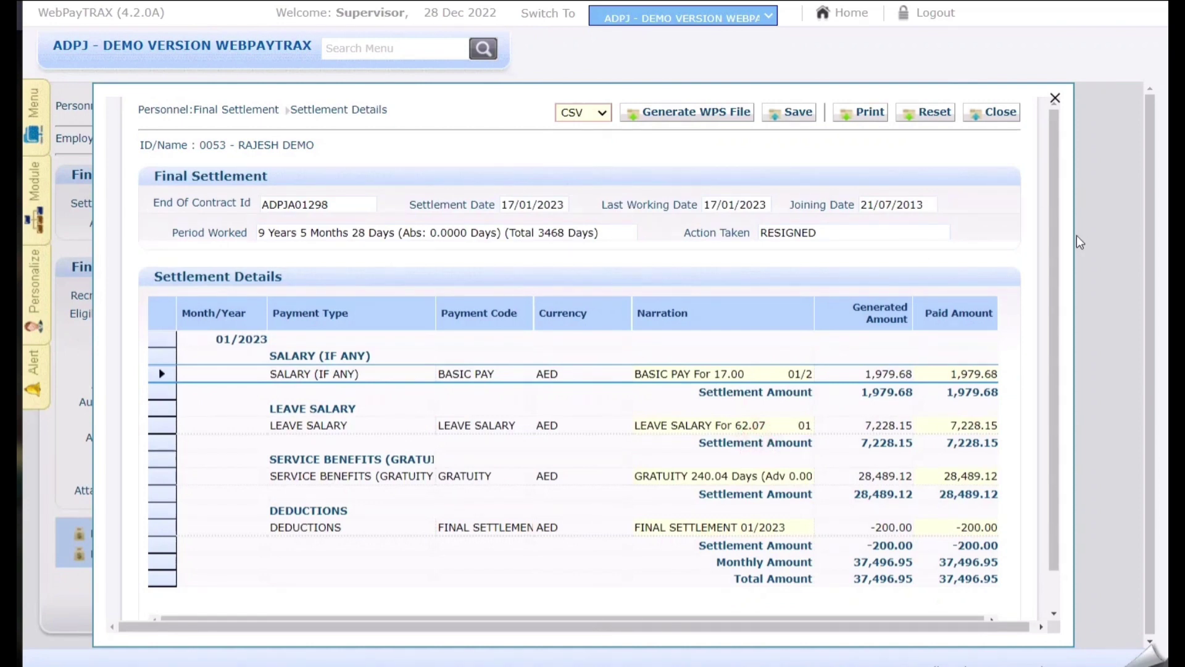
left_click_drag(1060, 230, 1048, 295)
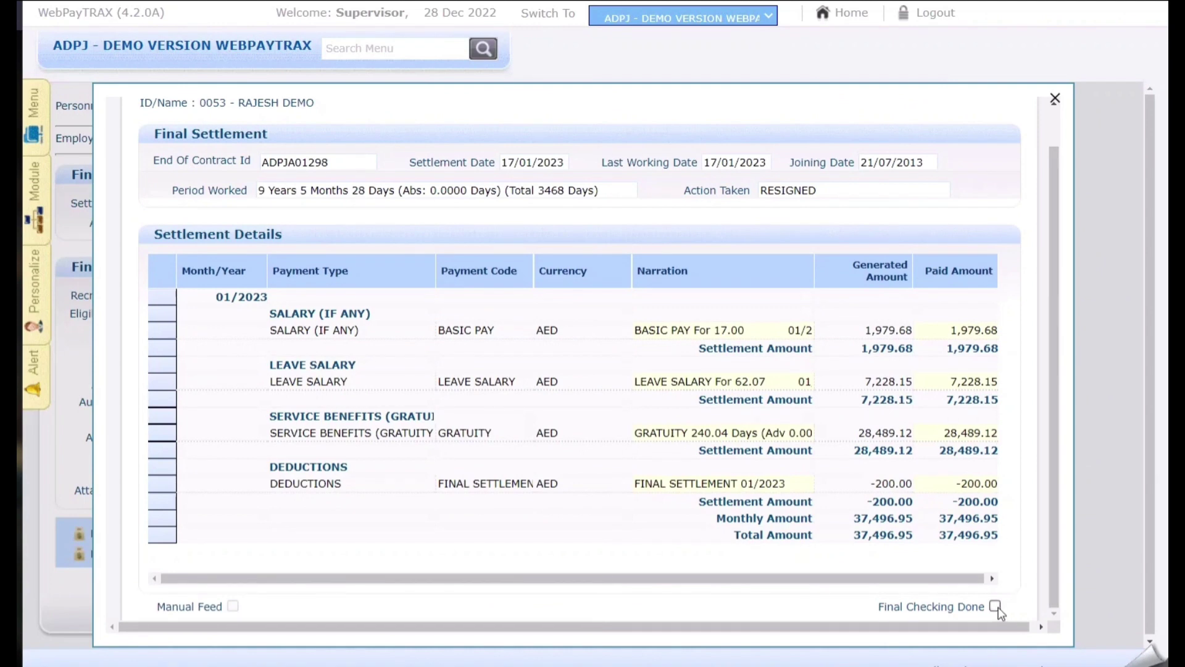
left_click(1057, 560)
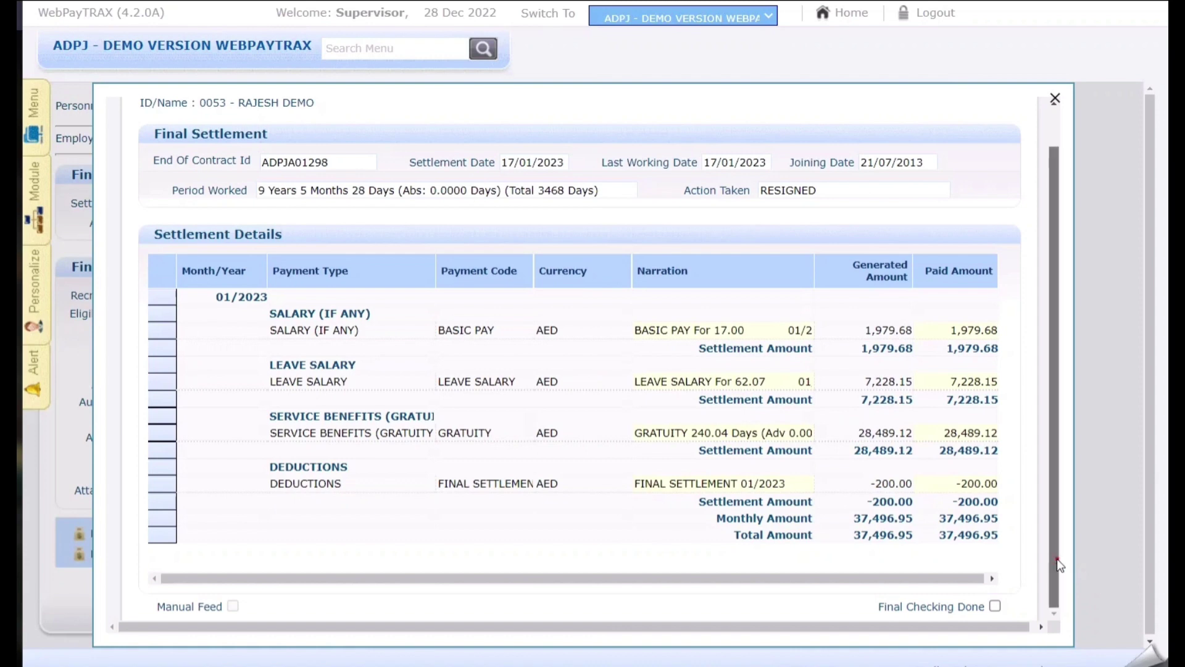
left_click_drag(1057, 560, 1053, 462)
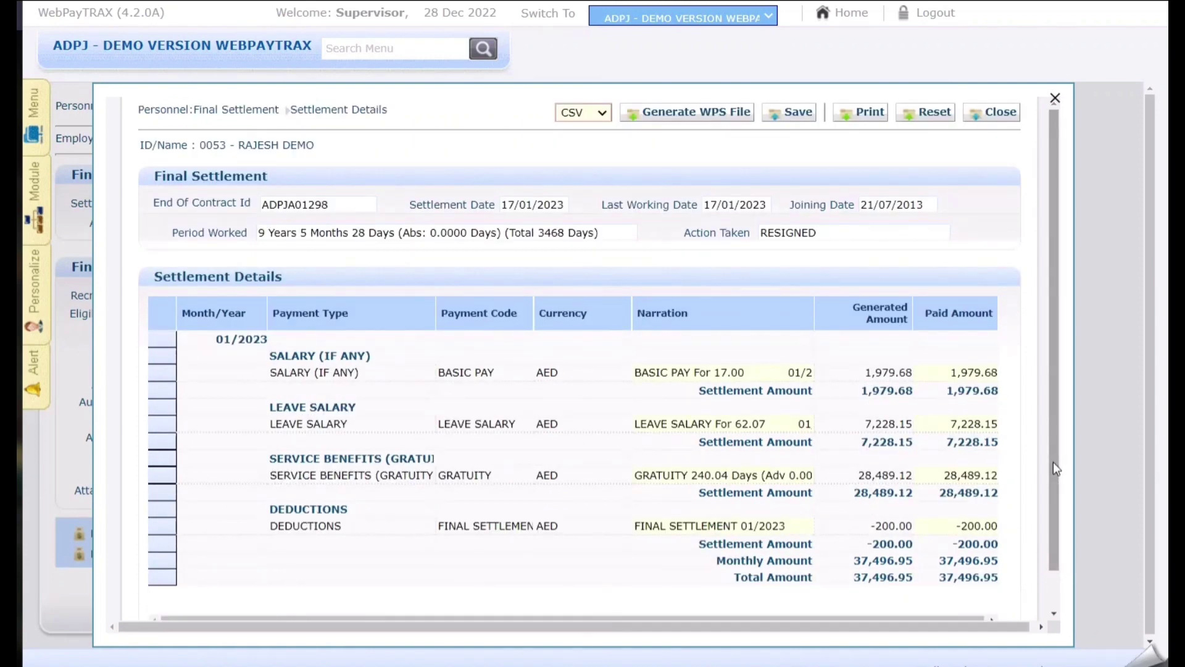
left_click(994, 112)
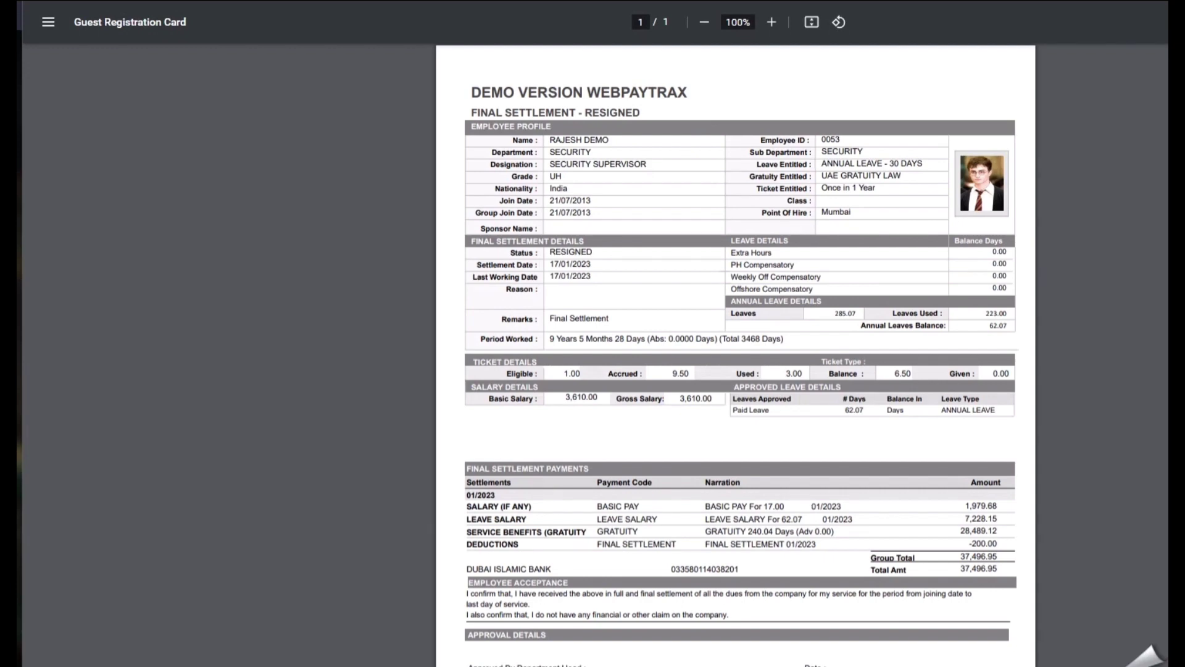
Scroll through the PDF settlement report to check the 37,496.95 total and sign-off lines.
scroll(736, 355, "down", 2)
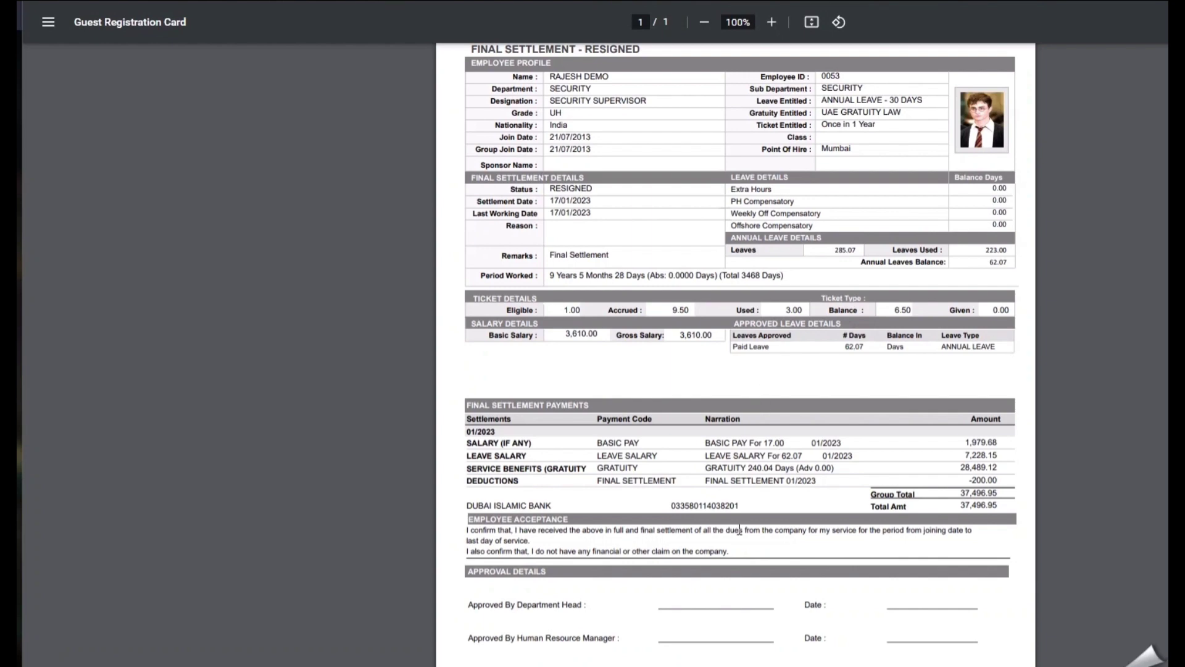
scroll(735, 351, "down", 3)
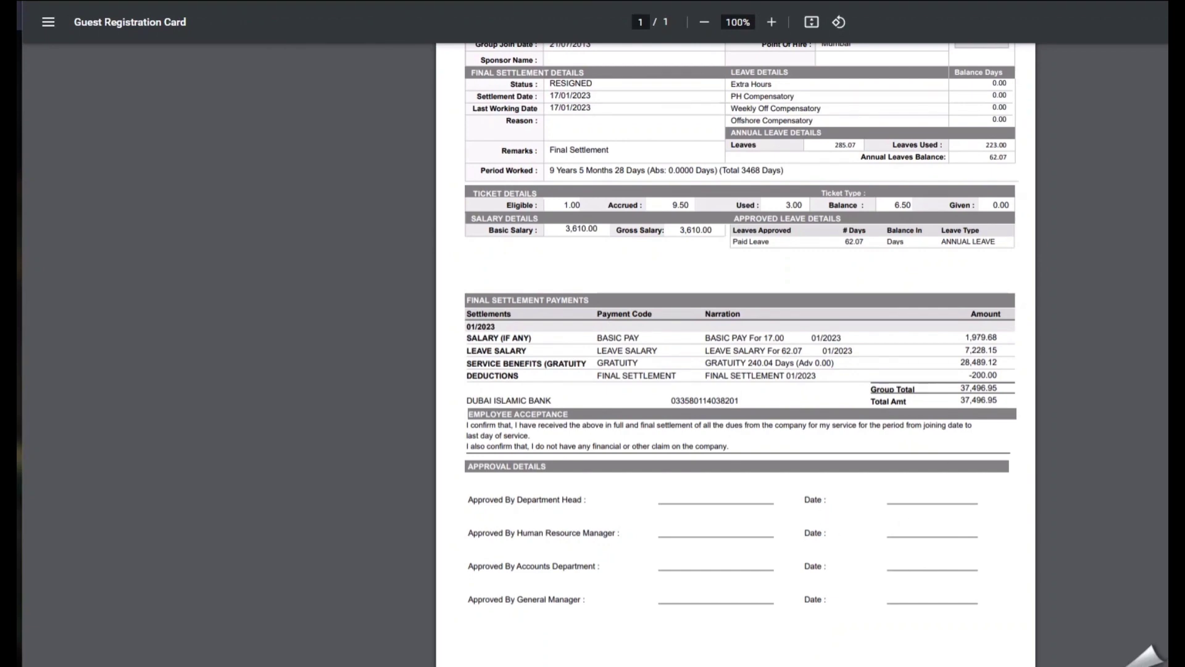
scroll(735, 355, "up", 5)
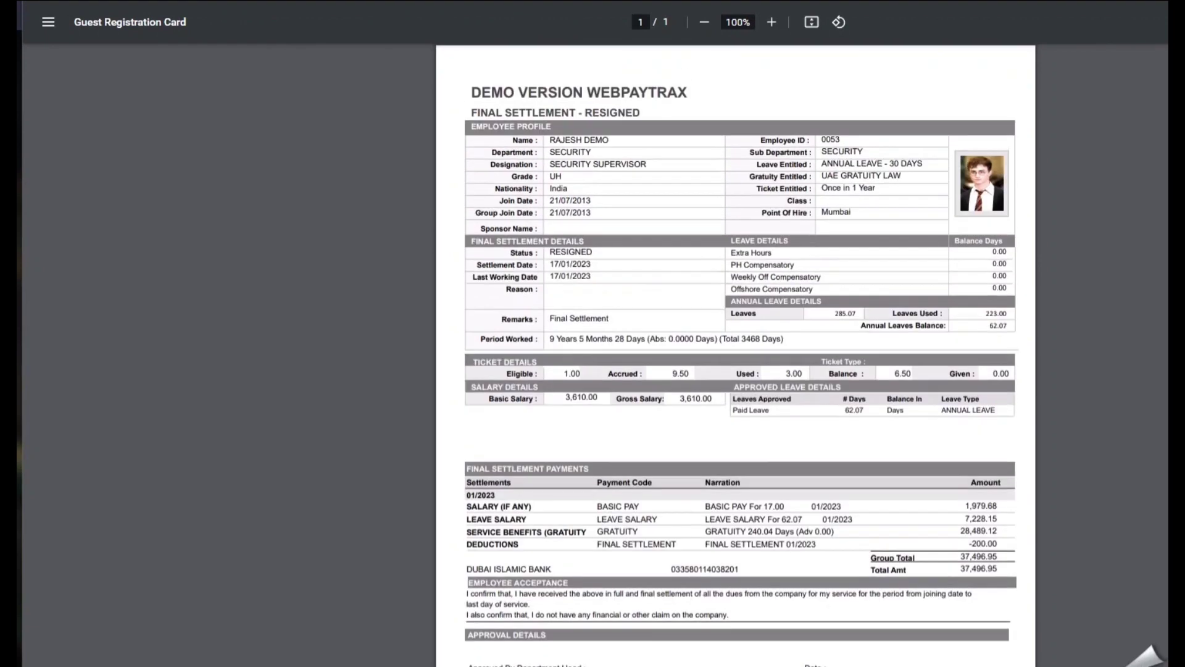